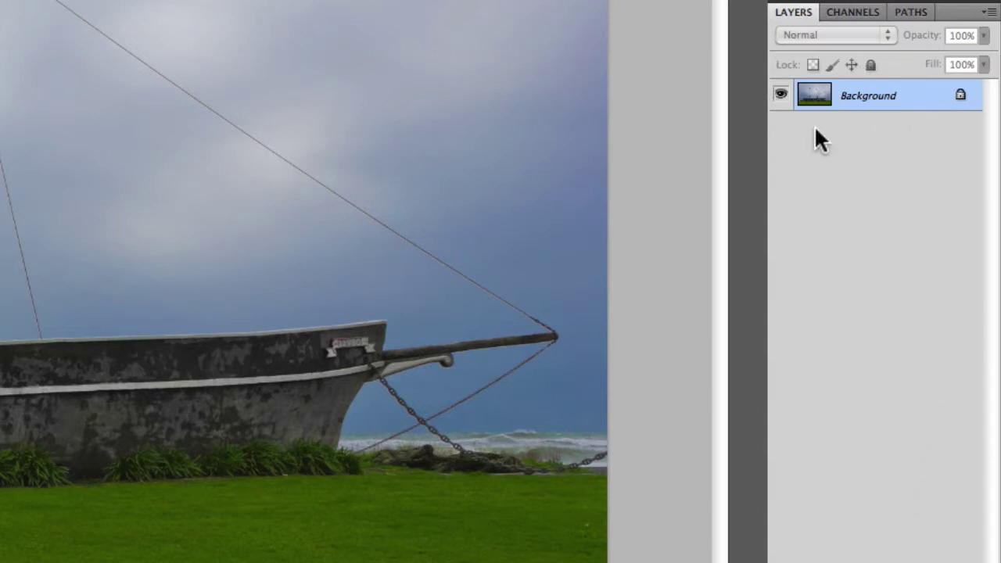
# Step: Duplicate the Background layer and toggle the original layer's visibility off and back on
pyautogui.moveTo(927, 93); pyautogui.dragTo(944, 526)
pyautogui.moveTo(944, 422); pyautogui.dragTo(942, 549)
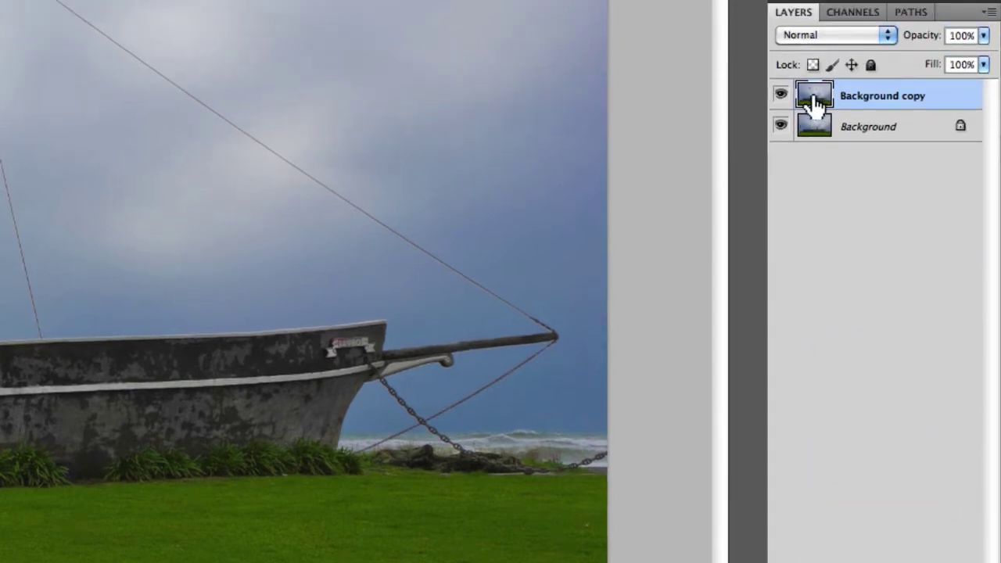
pyautogui.click(782, 127)
pyautogui.click(781, 127)
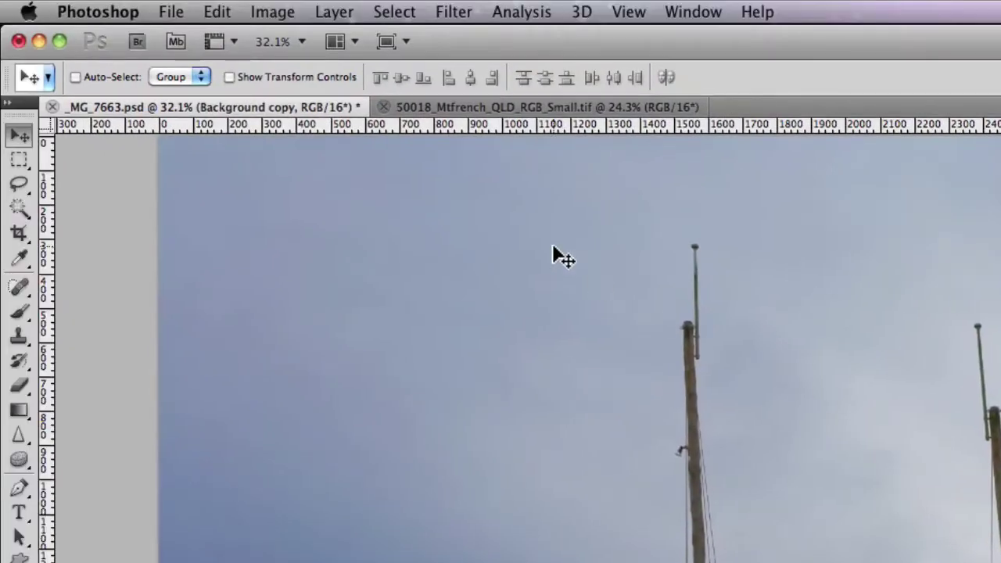
# Step: Select the entire canvas of 50018_Mtfrench_QLD_RGB_Small.tif and copy it
pyautogui.click(531, 107)
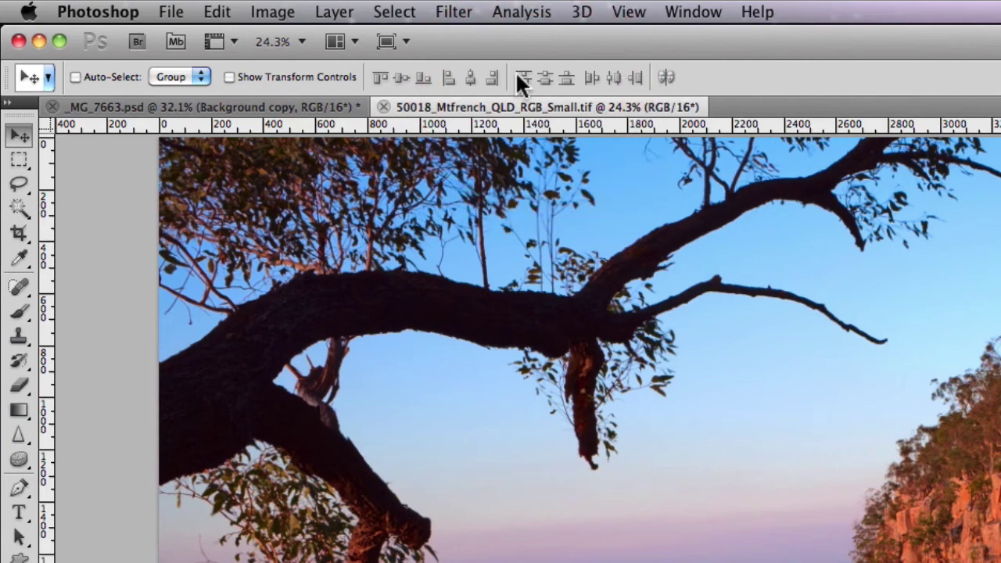
pyautogui.click(403, 12)
pyautogui.click(413, 40)
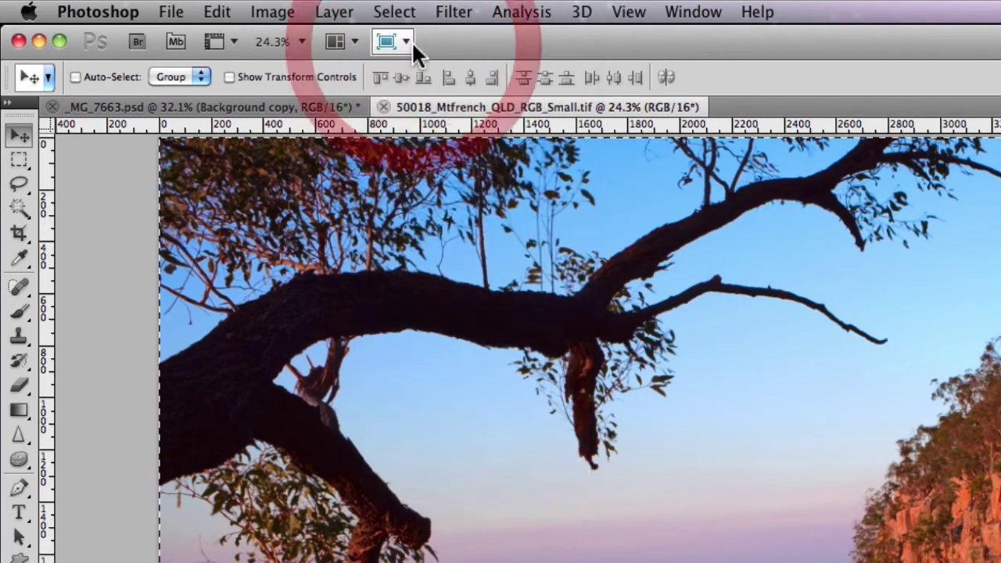
pyautogui.click(219, 10)
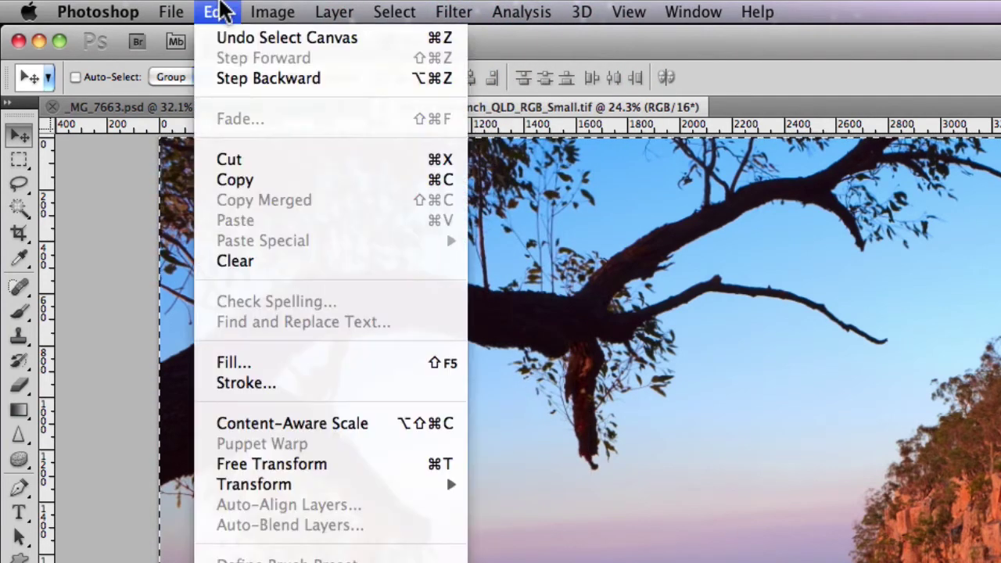
pyautogui.click(287, 181)
# Step: Paste the copied cliff photo into _MG_7663.psd as a new layer
pyautogui.click(280, 99)
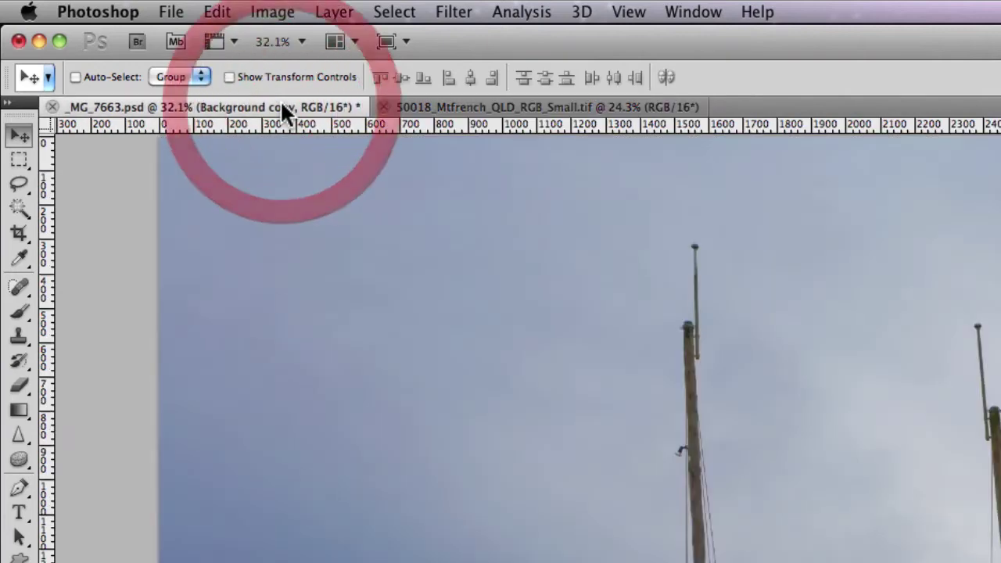
pyautogui.click(217, 12)
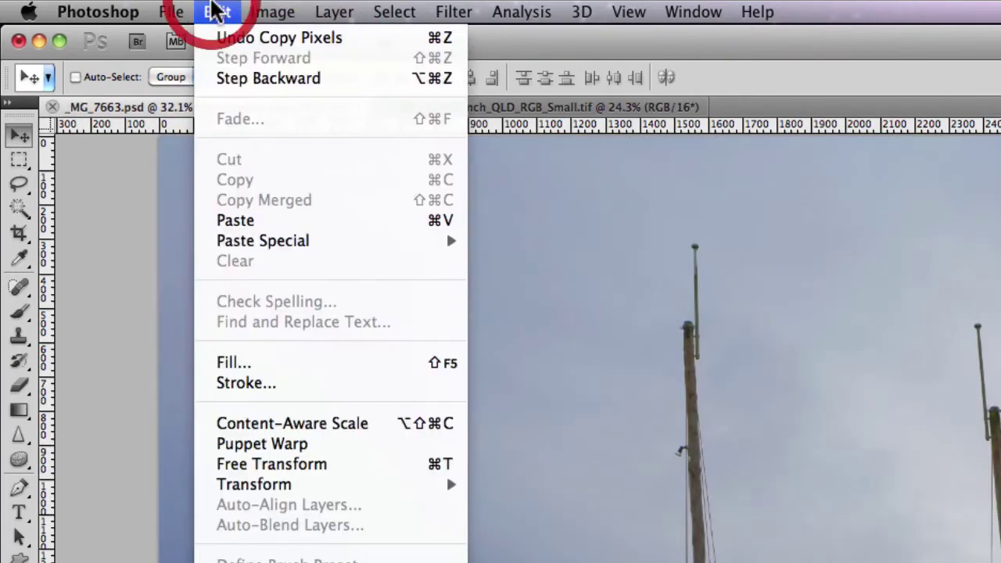
pyautogui.click(289, 217)
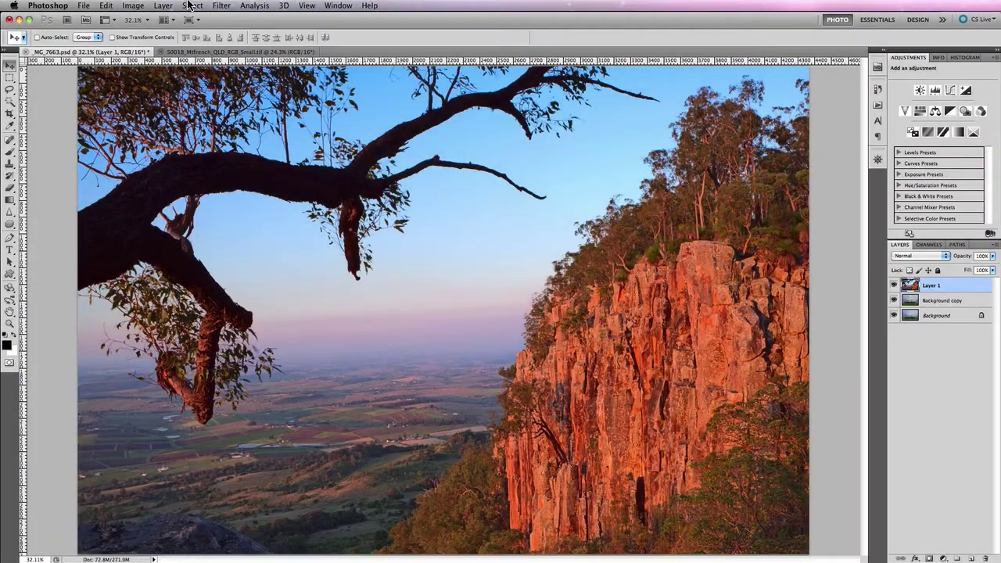
# Step: Scale the pasted cliff photo down with Free Transform and move it over the middle of the ship image
pyautogui.click(108, 5)
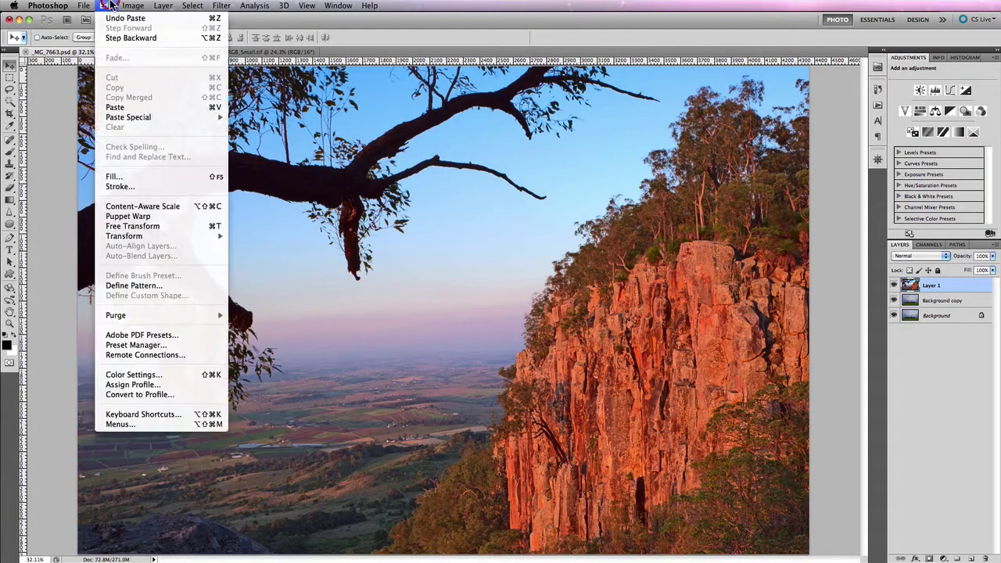
pyautogui.click(179, 228)
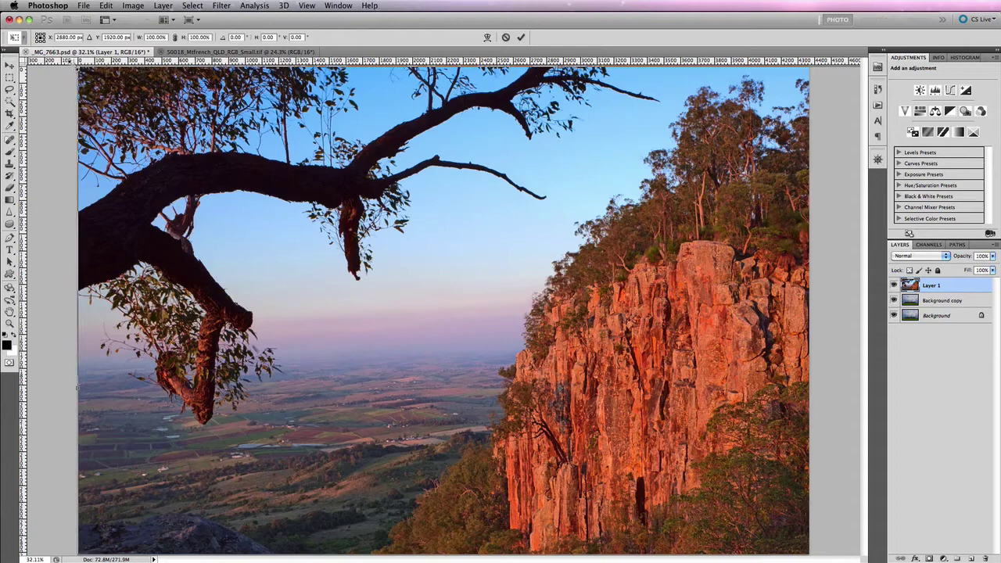
pyautogui.moveTo(79, 68); pyautogui.dragTo(449, 224)
pyautogui.press('Return')
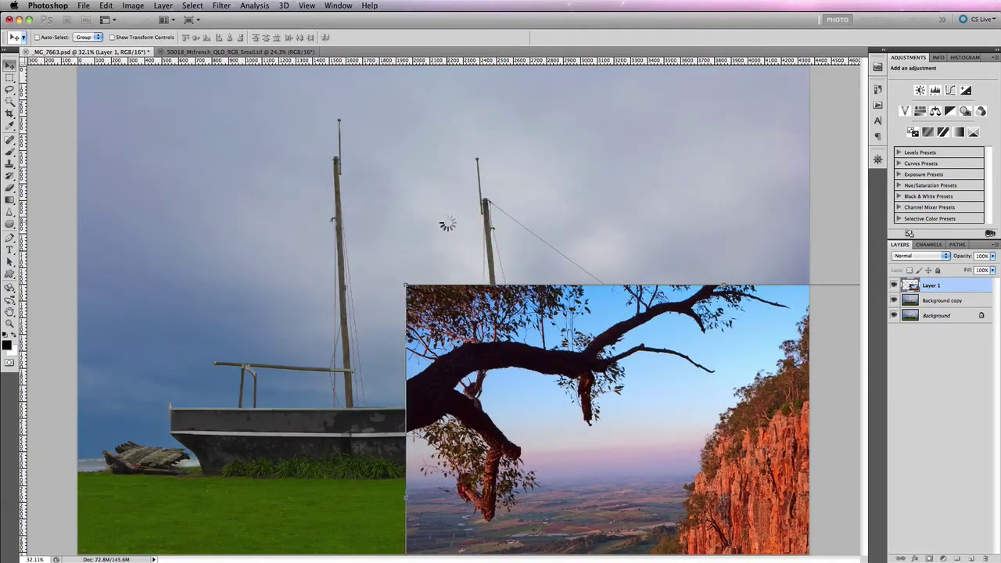
pyautogui.moveTo(654, 376); pyautogui.dragTo(404, 205)
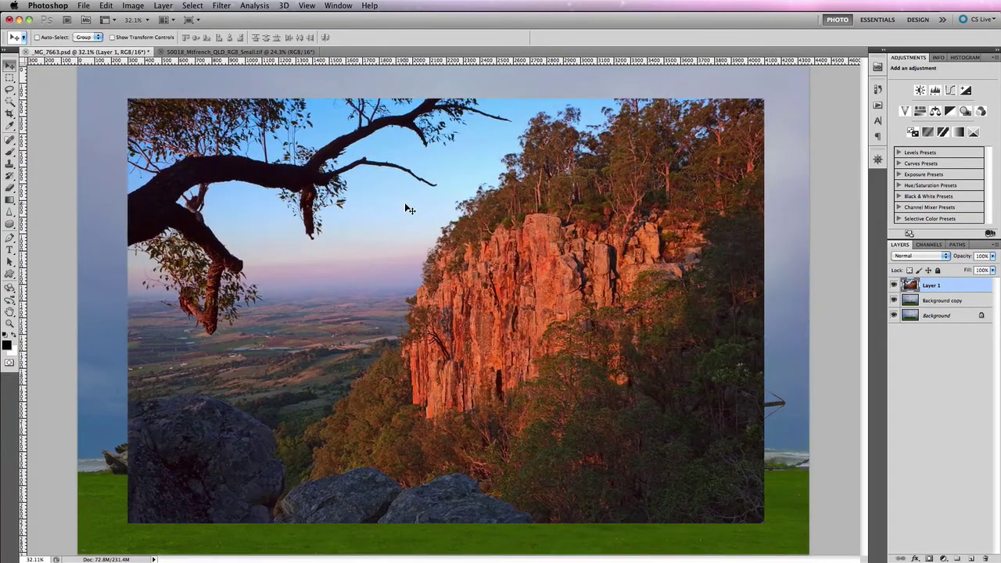
# Step: Shrink the cliff photo to about half the canvas width with Free Transform and place it in the upper-right part of the ship image
pyautogui.click(106, 5)
pyautogui.click(185, 226)
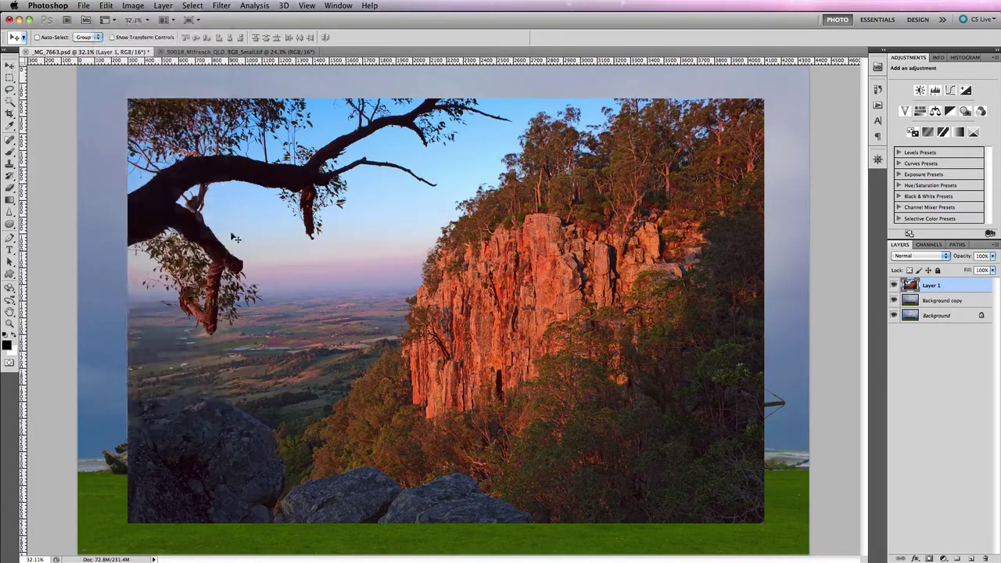
pyautogui.moveTo(764, 524); pyautogui.dragTo(477, 352)
pyautogui.press('Return')
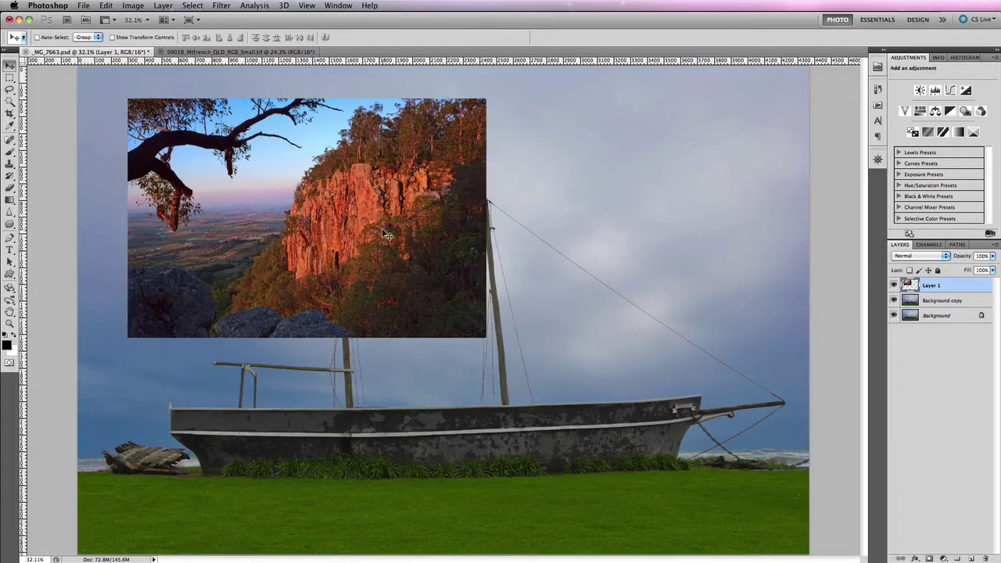
pyautogui.moveTo(382, 230); pyautogui.dragTo(674, 226)
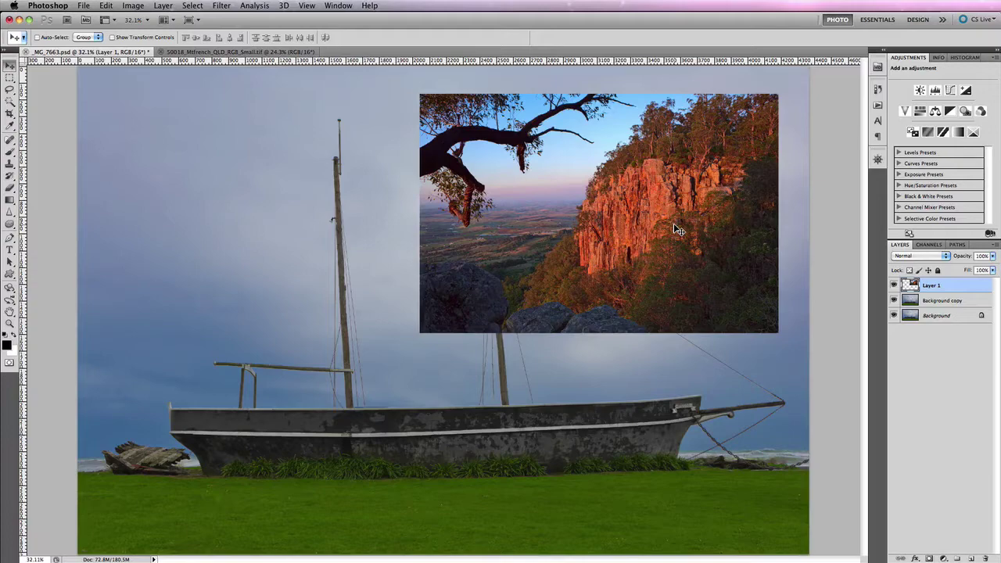
# Step: Add a Curves adjustment layer above the cliff photo and brighten it with a curve point at input 86, output 129
pyautogui.click(162, 5)
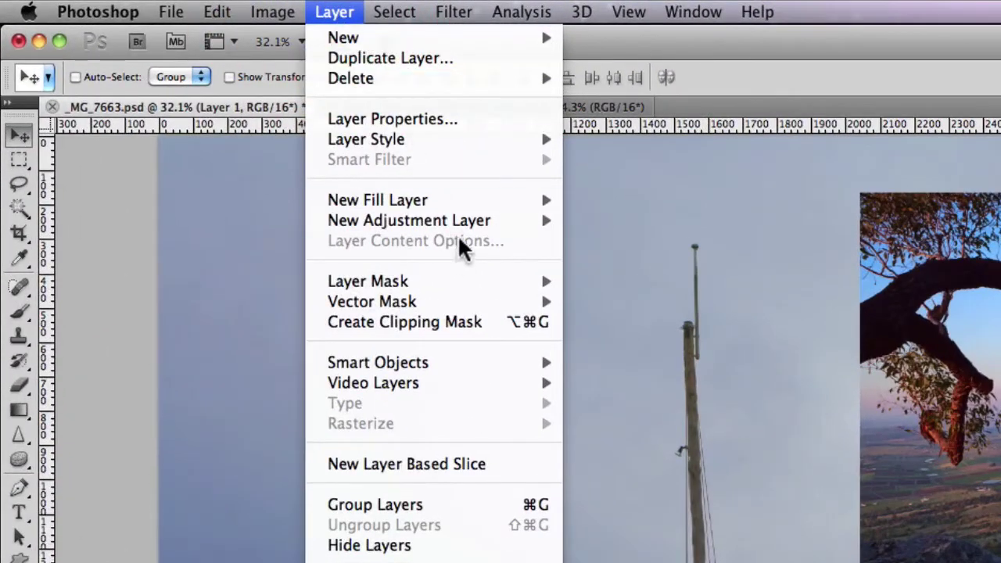
pyautogui.moveTo(423, 208)
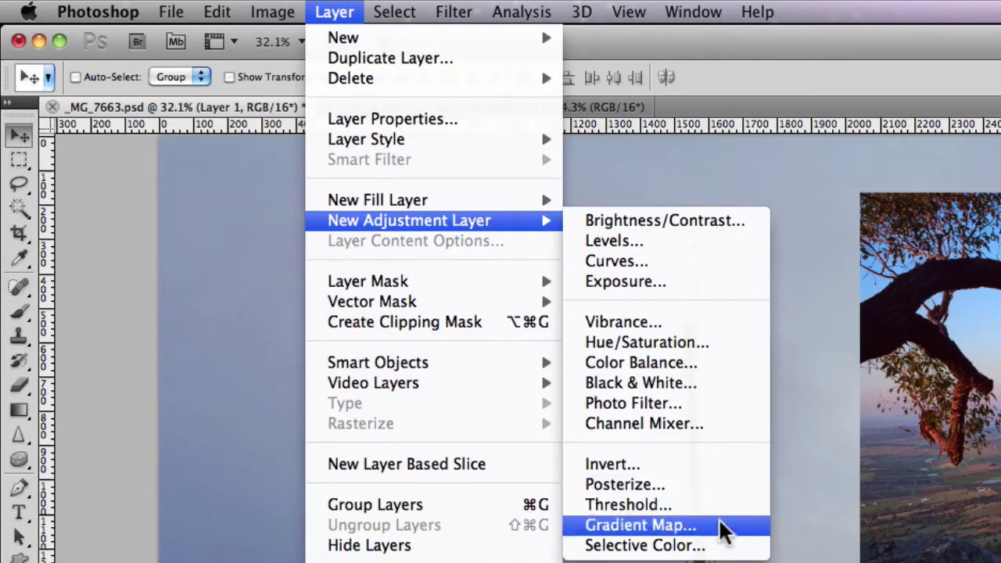
pyautogui.click(703, 268)
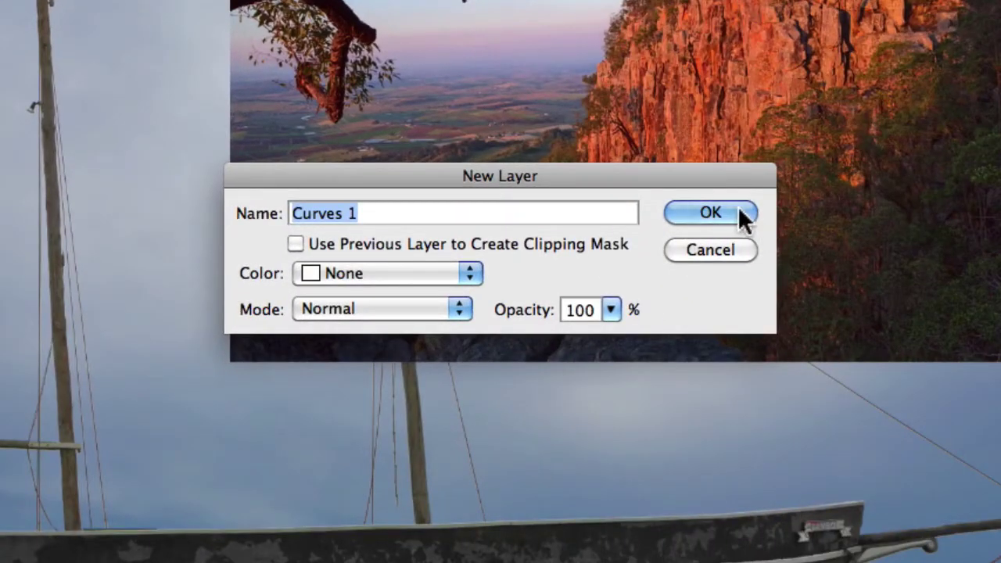
pyautogui.click(737, 206)
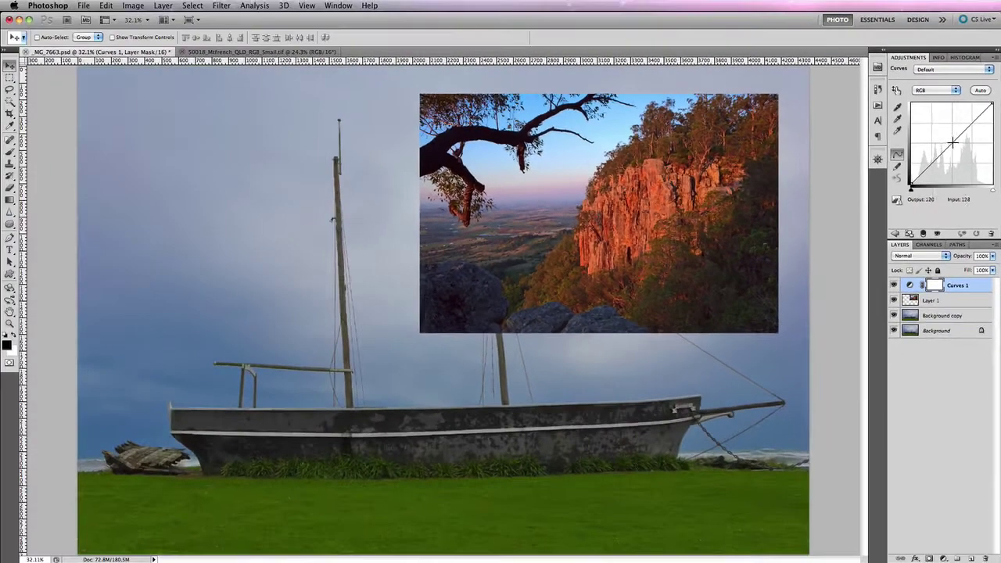
pyautogui.moveTo(929, 152)
pyautogui.mouseDown()
pyautogui.moveTo(929, 169)
pyautogui.moveTo(959, 149)
pyautogui.moveTo(939, 144)
pyautogui.mouseUp()
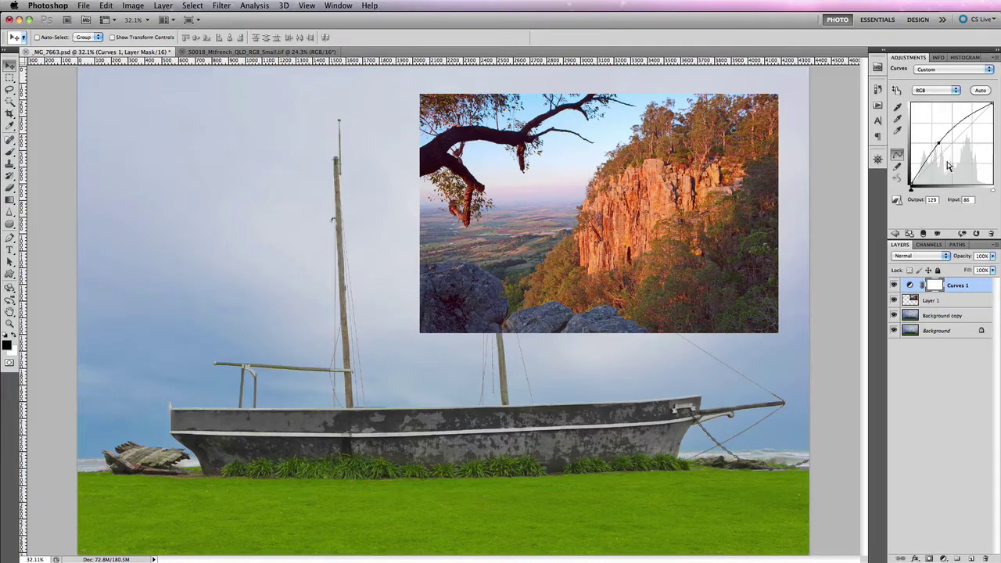
# Step: Move the Curves 1 layer beneath the cliff photo layer and darken its curve by moving the point to input 173, output 127
pyautogui.click(975, 288)
pyautogui.moveTo(975, 288); pyautogui.dragTo(973, 305)
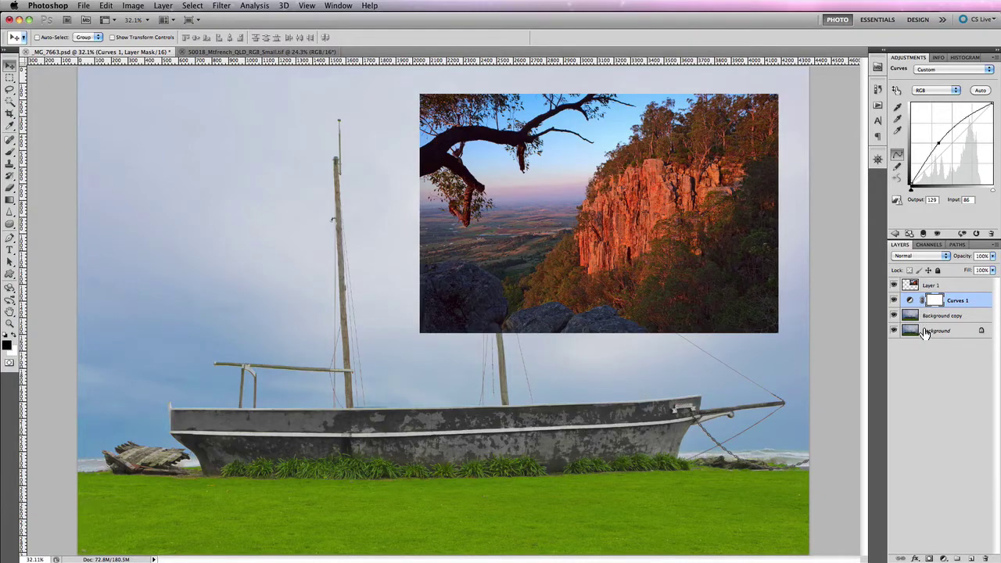
pyautogui.click(950, 285)
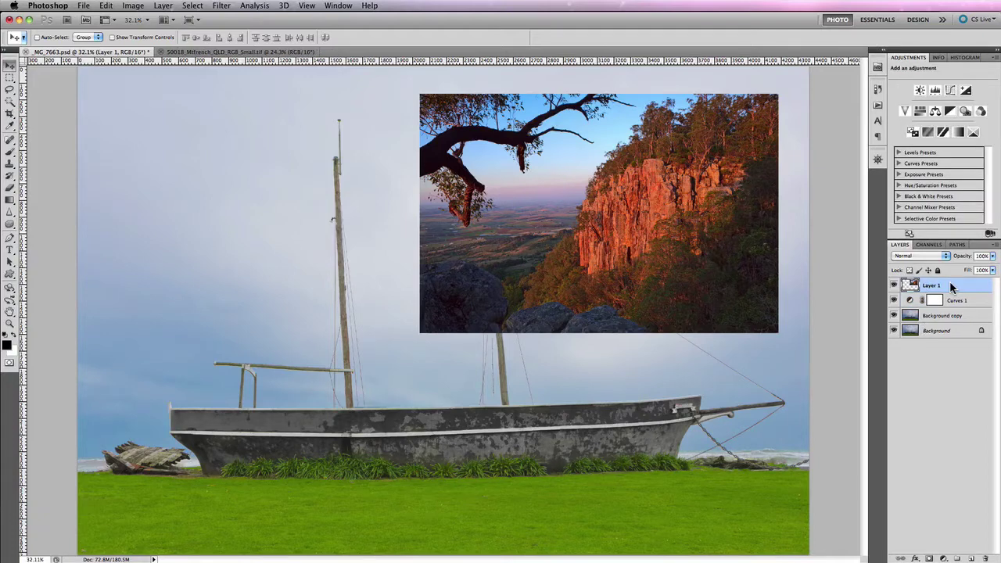
pyautogui.click(911, 301)
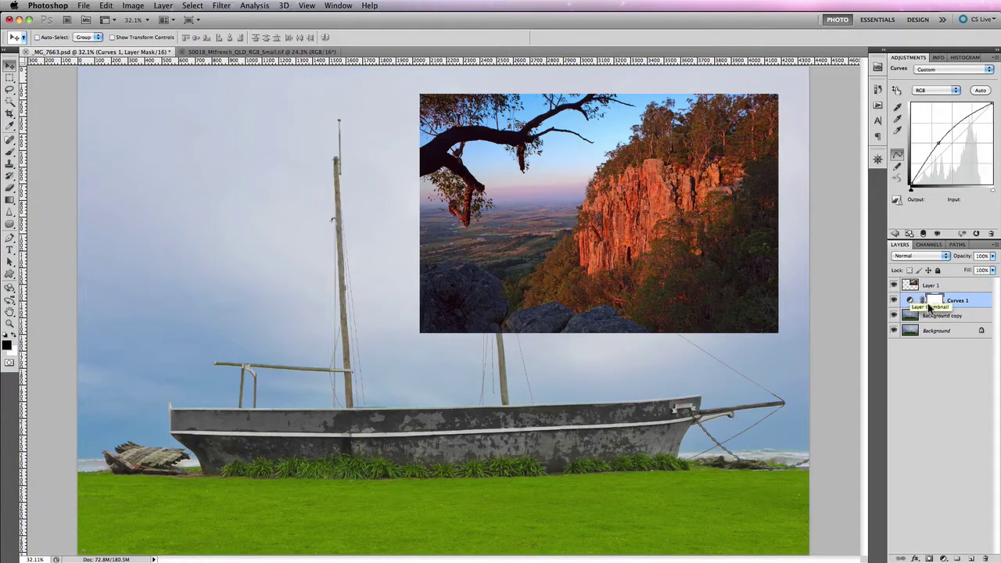
pyautogui.moveTo(941, 142); pyautogui.dragTo(967, 143)
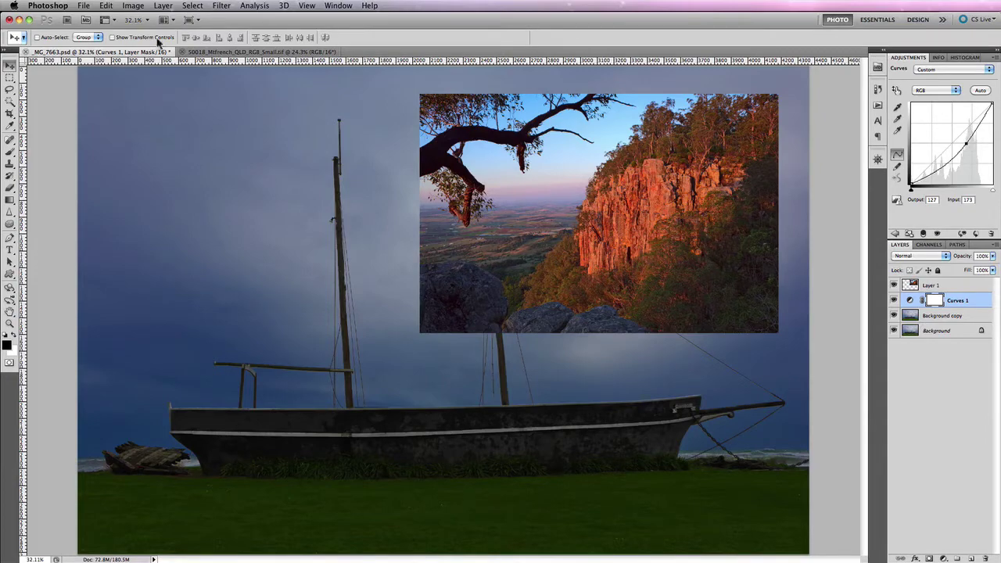
# Step: Add a Gradient fill layer above Curves 1 in Normal mode at 100% opacity and move its settings dialog over the image
pyautogui.click(163, 5)
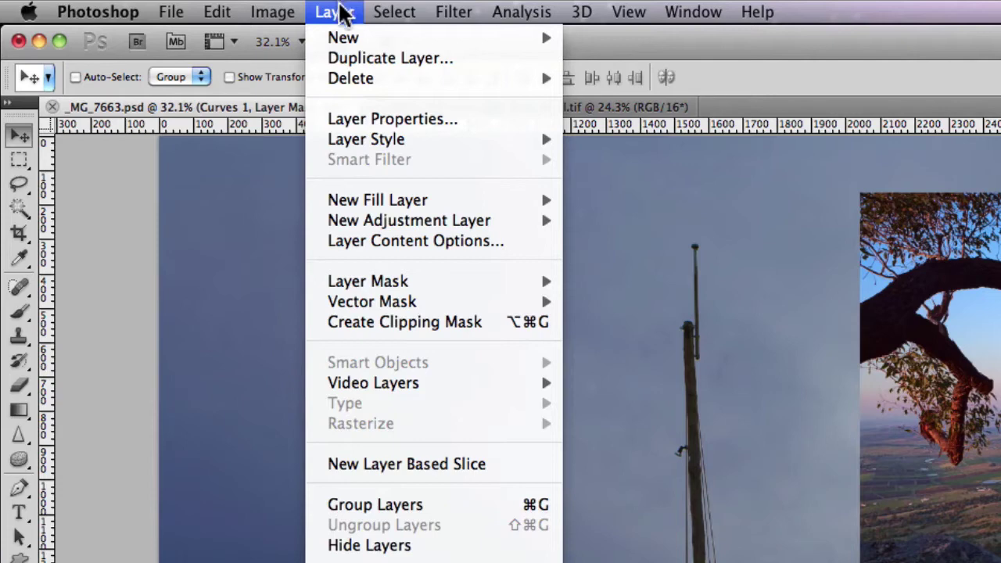
pyautogui.moveTo(433, 200)
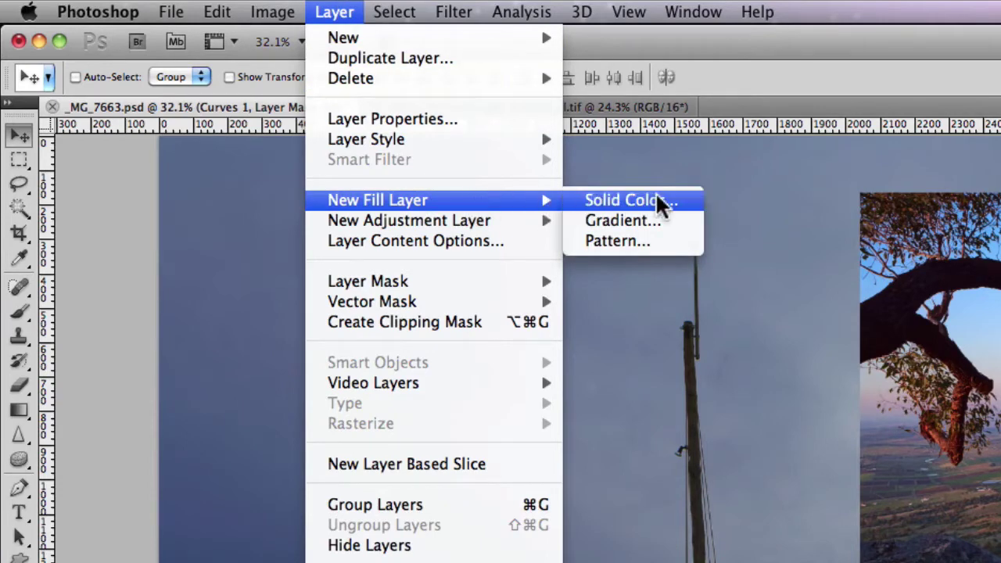
pyautogui.click(692, 232)
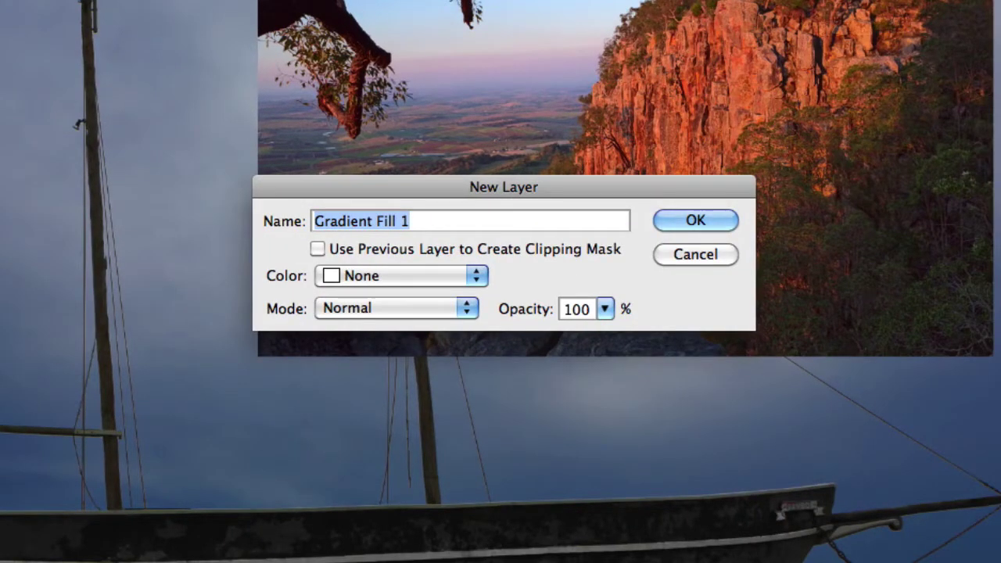
pyautogui.click(728, 220)
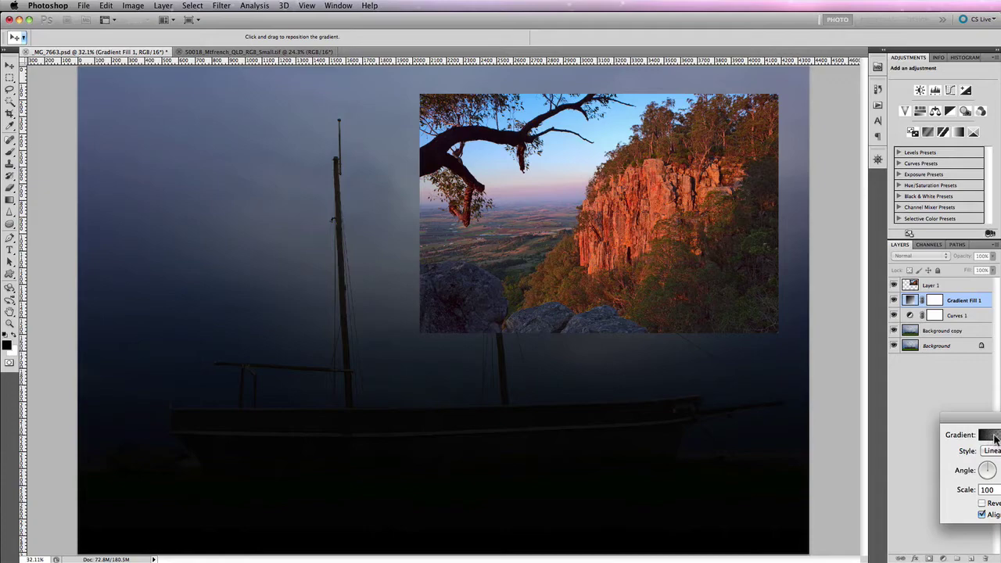
pyautogui.moveTo(995, 420); pyautogui.dragTo(496, 224)
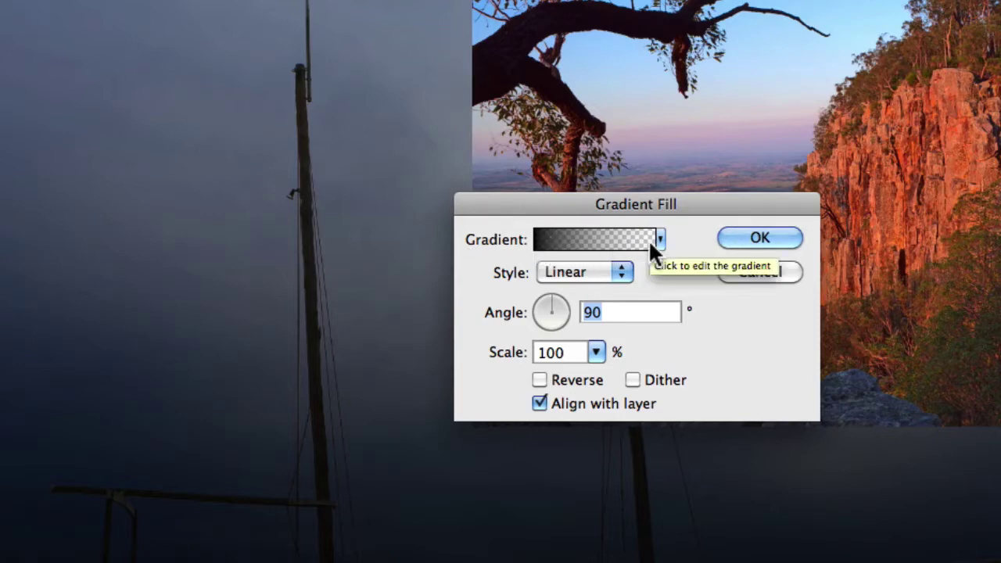
# Step: Edit the fill's gradient, setting the opacity stop at location 100% to 0% opacity, and accept the gradient
pyautogui.click(587, 244)
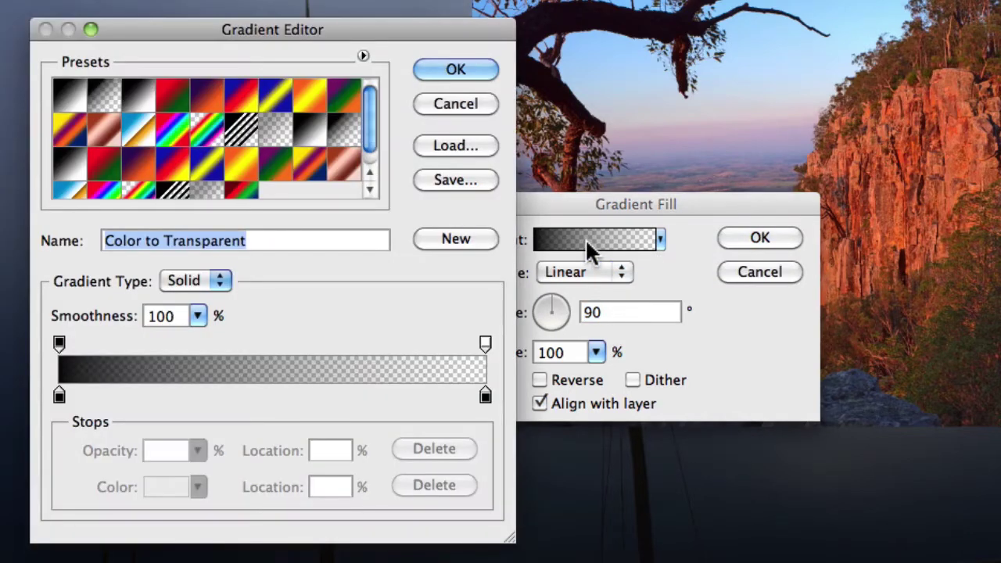
pyautogui.click(486, 342)
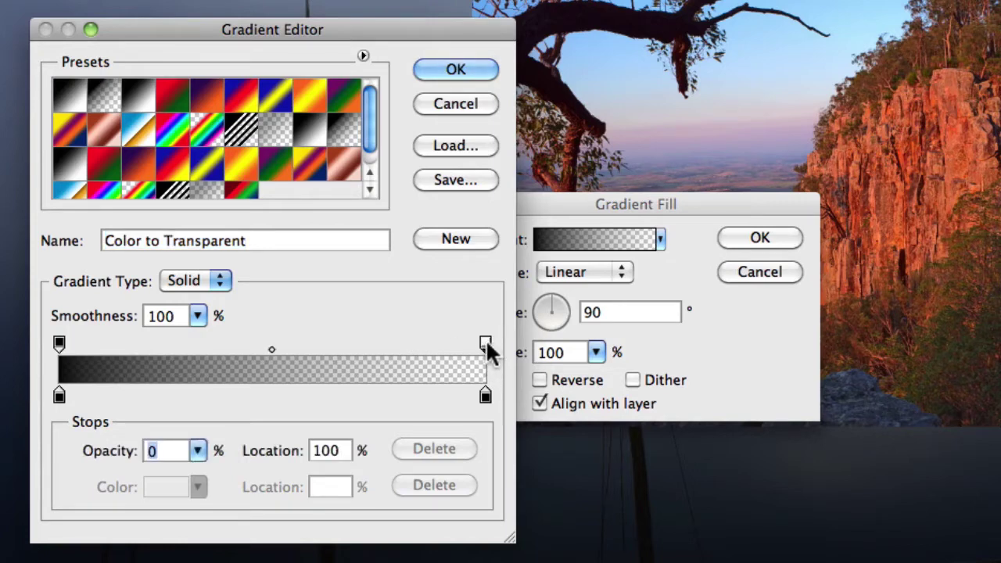
pyautogui.click(200, 452)
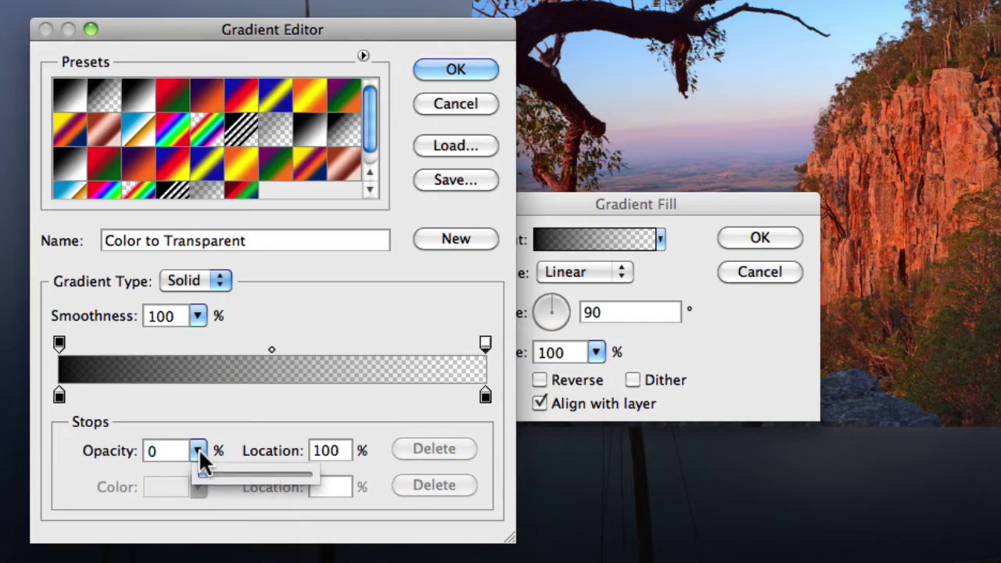
pyautogui.moveTo(201, 475)
pyautogui.mouseDown()
pyautogui.moveTo(323, 477)
pyautogui.moveTo(185, 474)
pyautogui.mouseUp()
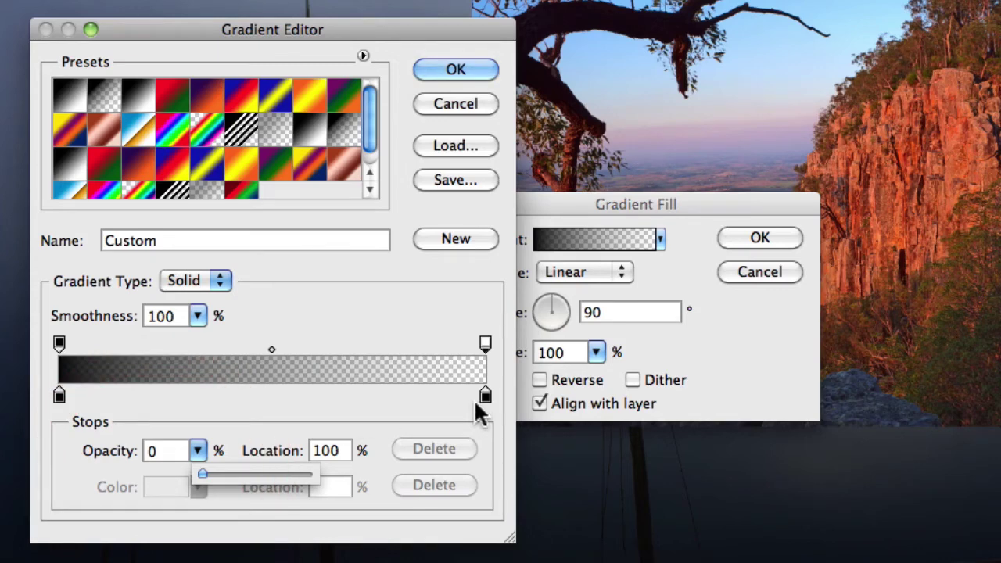
pyautogui.click(463, 69)
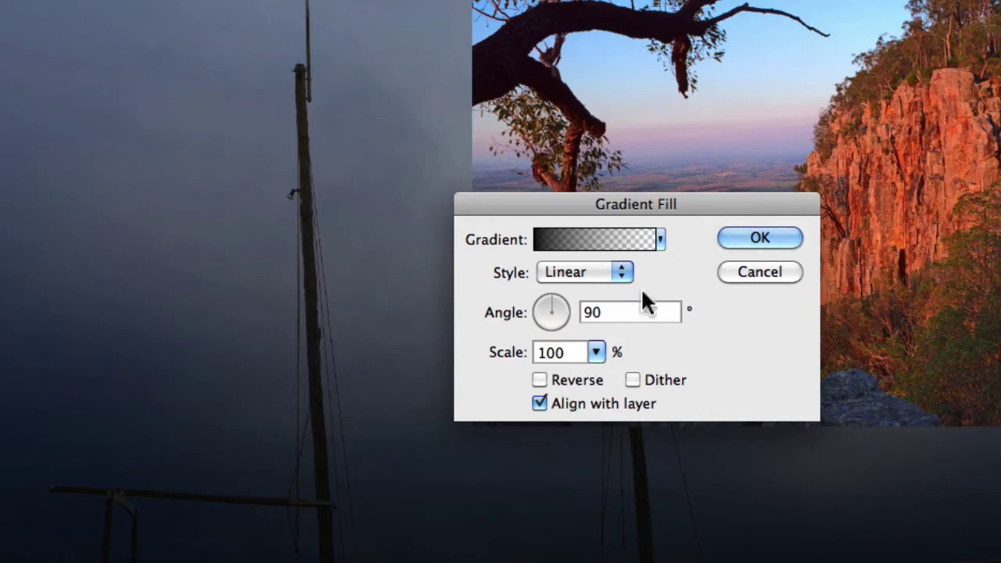
# Step: Set the gradient fill's angle to -90°, accept it, and move the Gradient Fill 1 layer beneath Curves 1
pyautogui.moveTo(552, 324); pyautogui.dragTo(552, 326)
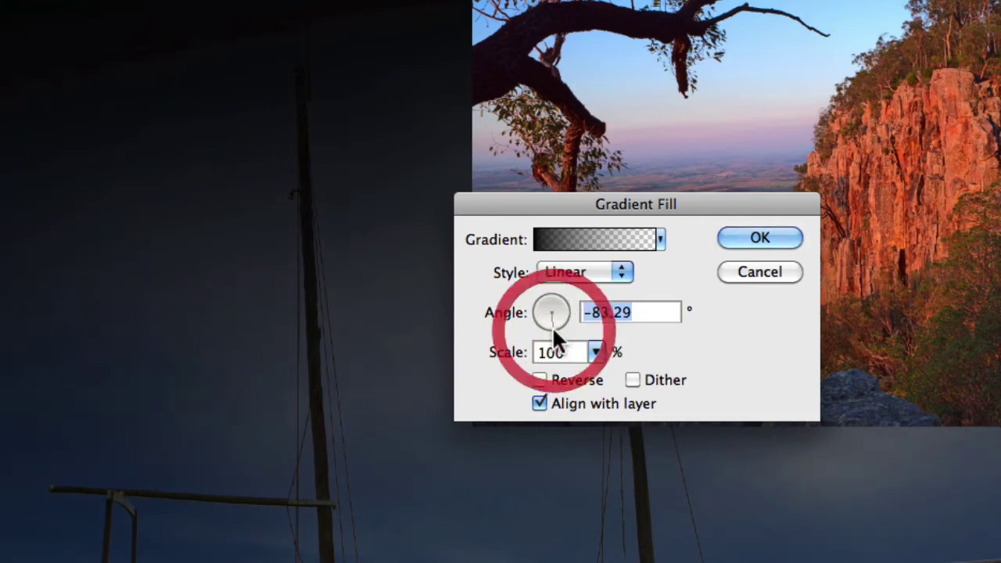
pyautogui.write('-90')
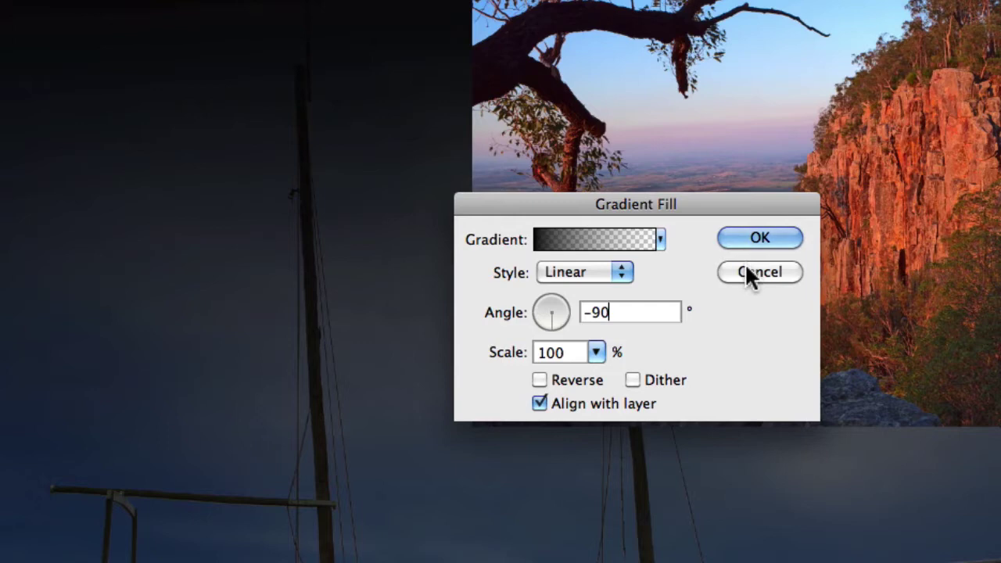
pyautogui.click(762, 237)
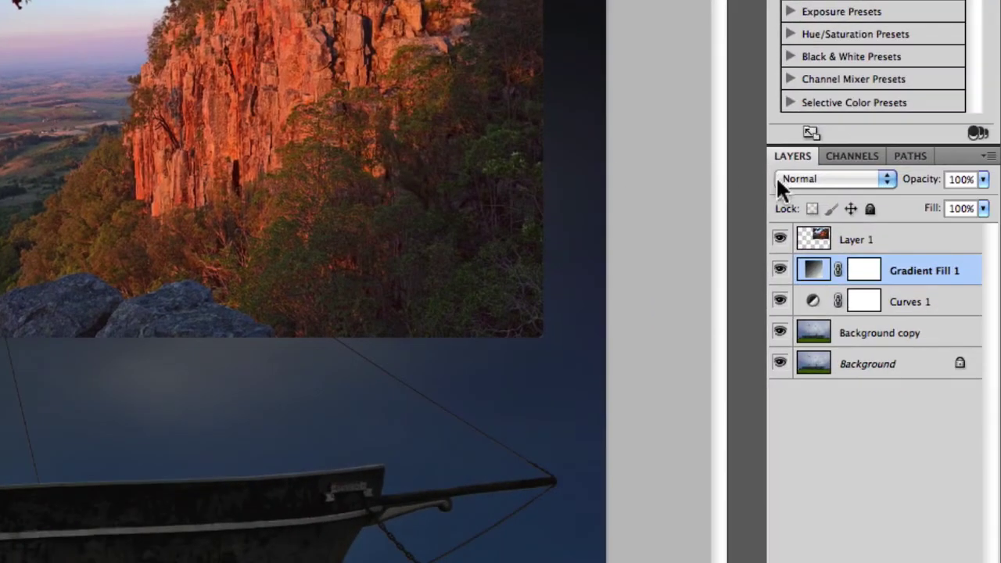
pyautogui.click(998, 289)
pyautogui.moveTo(925, 274); pyautogui.dragTo(916, 313)
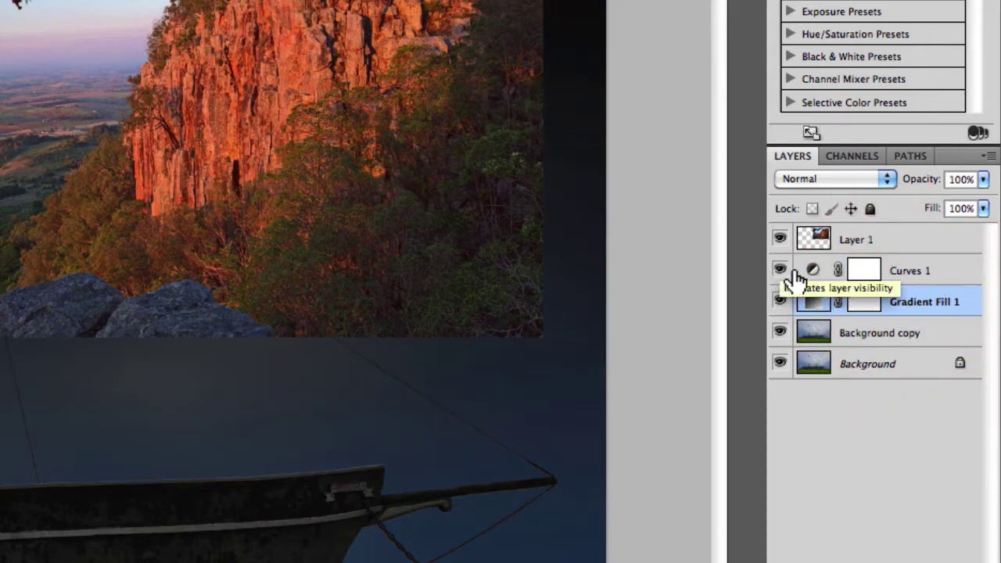
# Step: Set the Gradient Fill 1 layer to 50% opacity and the Overlay blend mode
pyautogui.moveTo(923, 183); pyautogui.dragTo(867, 185)
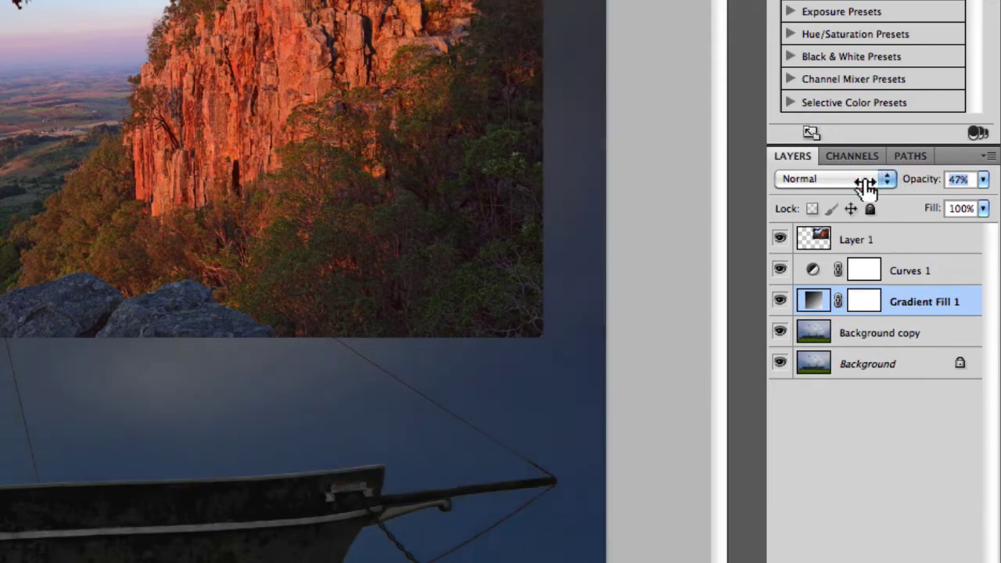
pyautogui.write('50')
pyautogui.press('Return')
pyautogui.click(876, 180)
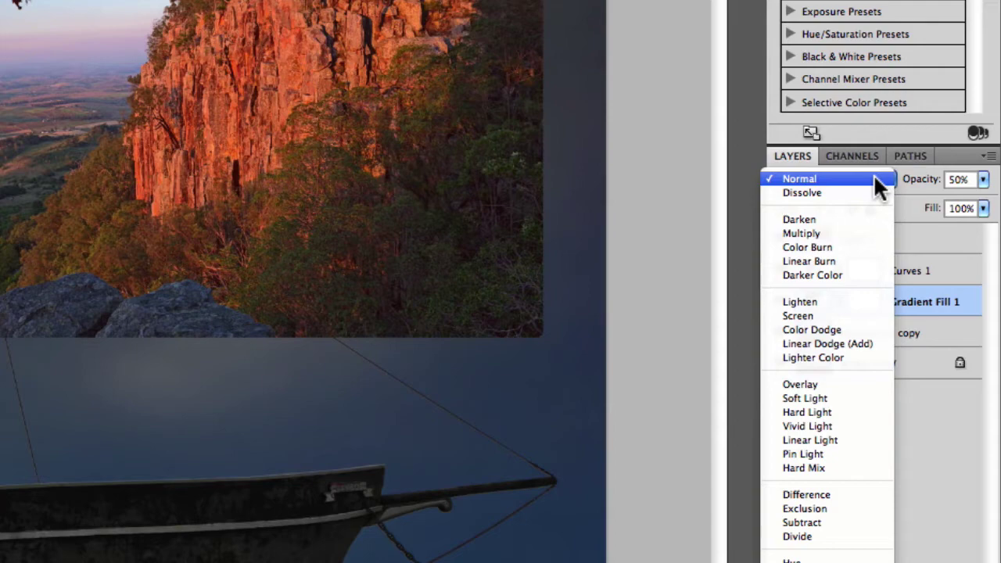
pyautogui.click(859, 389)
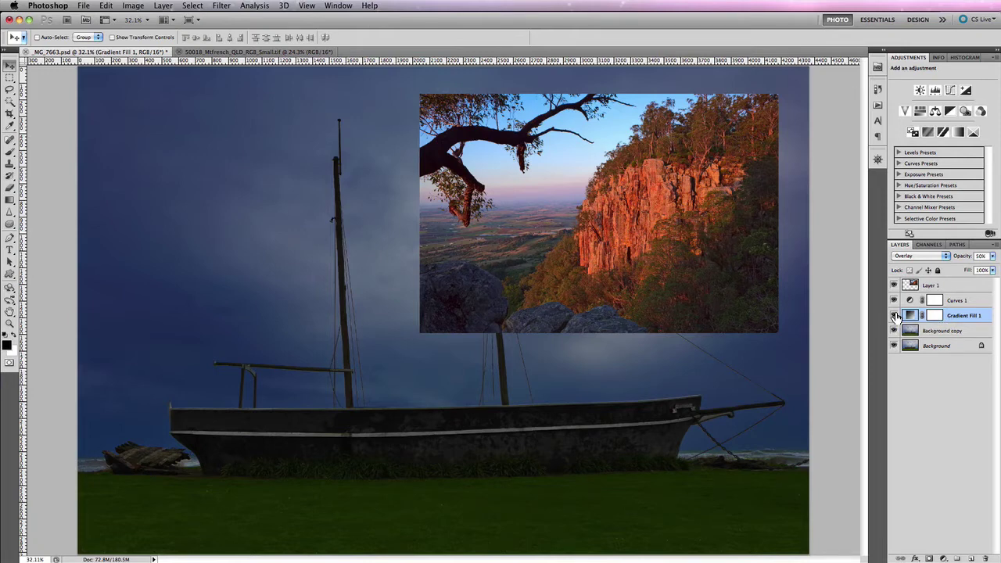
# Step: Draw a large black arrow with the Custom Shape tool and move it down over the ship's hull
pyautogui.click(10, 274)
pyautogui.moveTo(24, 235); pyautogui.dragTo(183, 326)
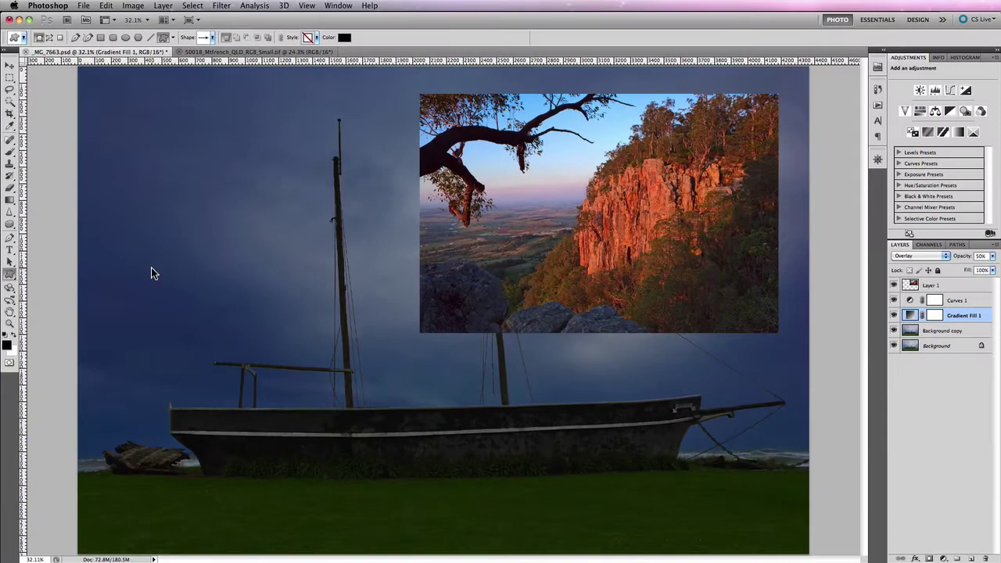
pyautogui.moveTo(548, 140); pyautogui.dragTo(584, 68)
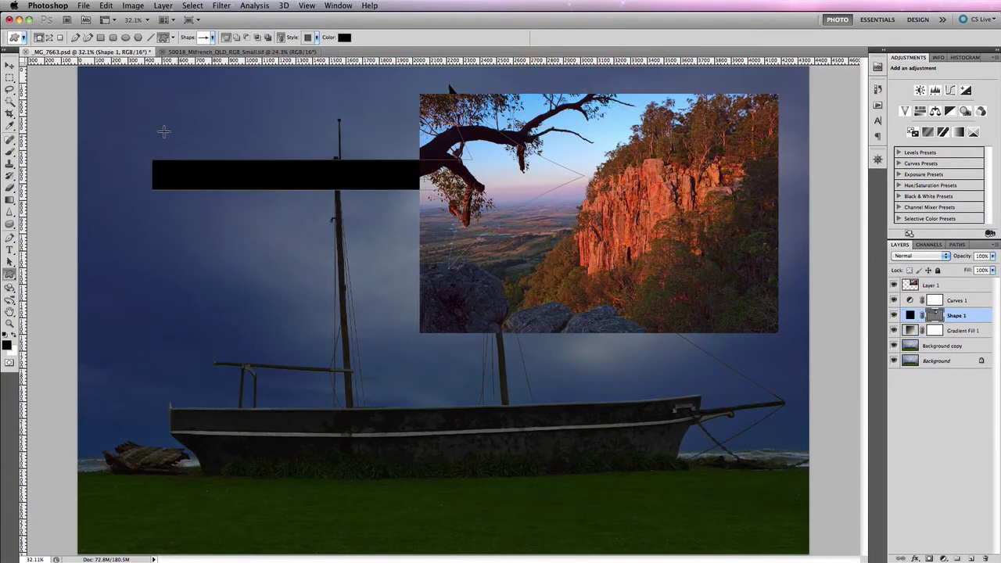
pyautogui.click(10, 66)
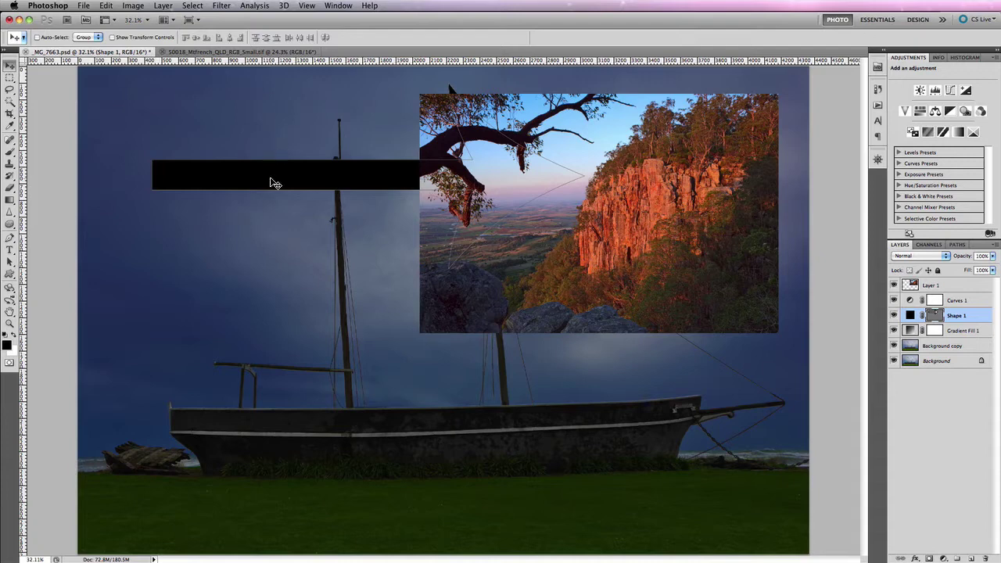
pyautogui.moveTo(270, 180); pyautogui.dragTo(227, 433)
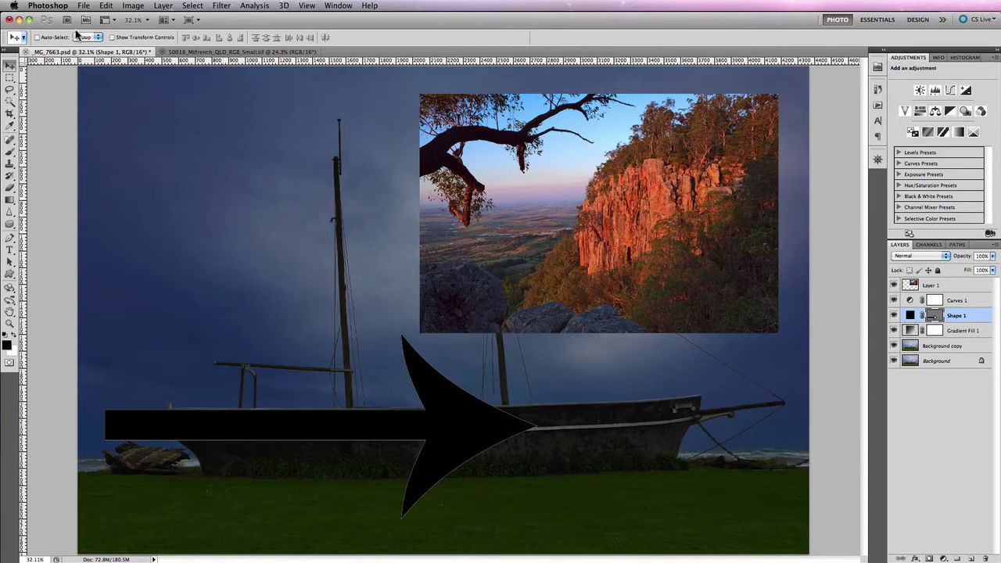
# Step: Scale the arrow proportionally to about 158% with Free Transform and move its Shape 1 layer above Layer 1
pyautogui.click(105, 5)
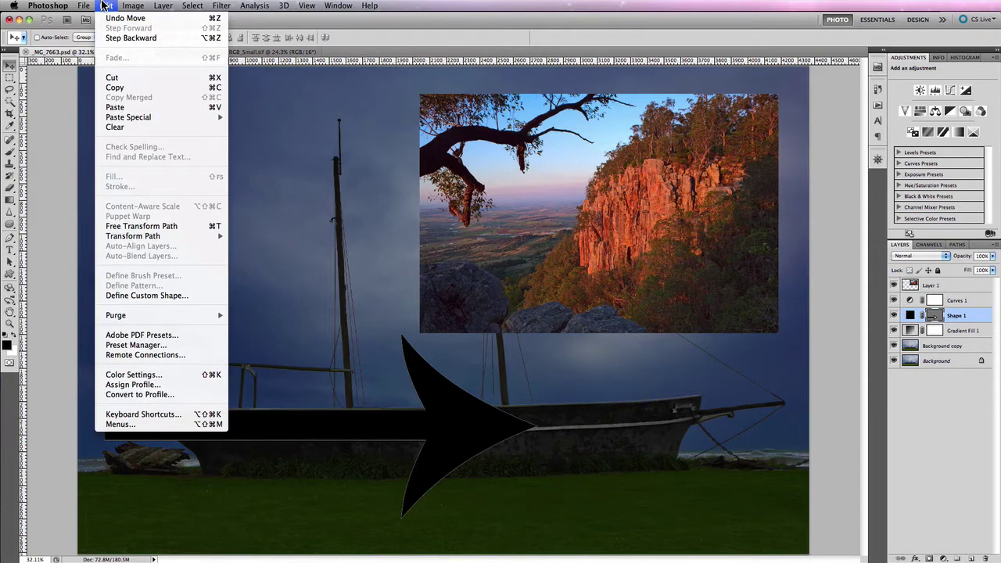
pyautogui.click(164, 228)
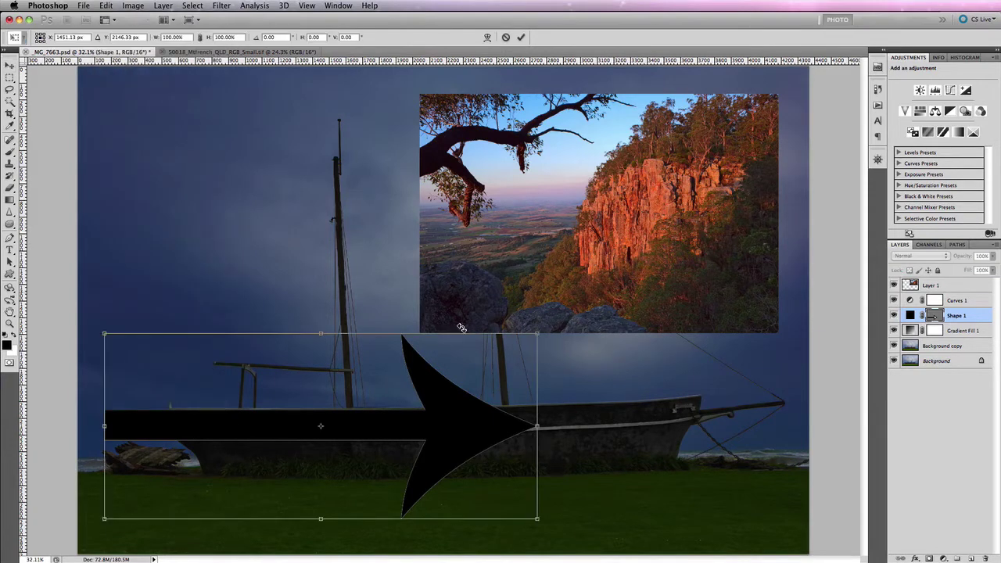
pyautogui.moveTo(536, 335); pyautogui.dragTo(759, 168)
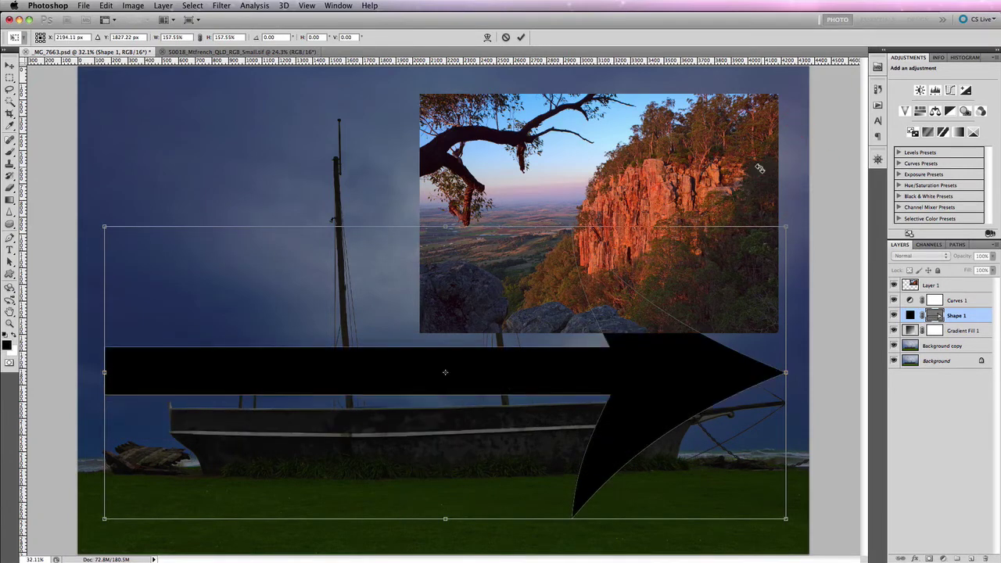
pyautogui.press('Return')
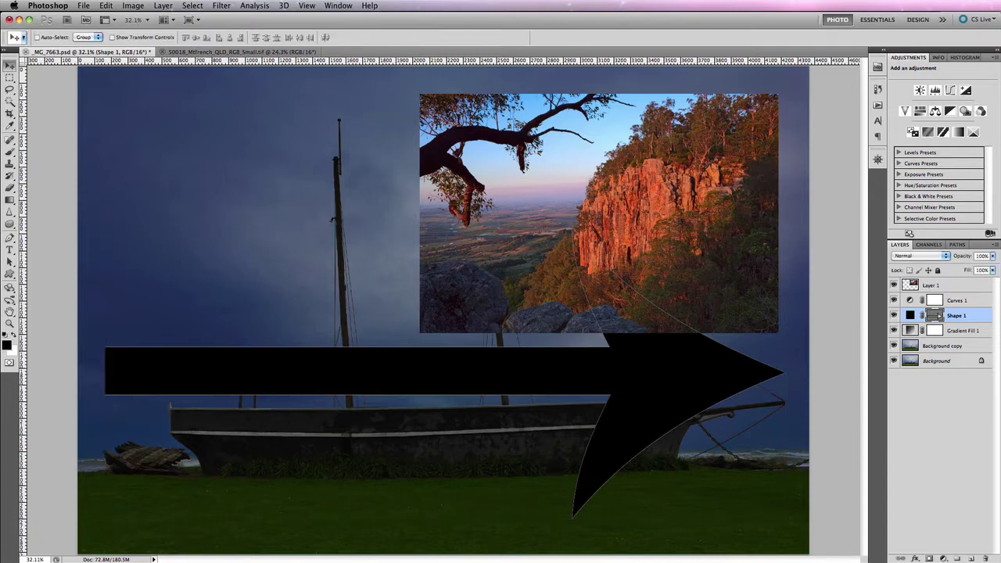
pyautogui.moveTo(973, 317); pyautogui.dragTo(975, 281)
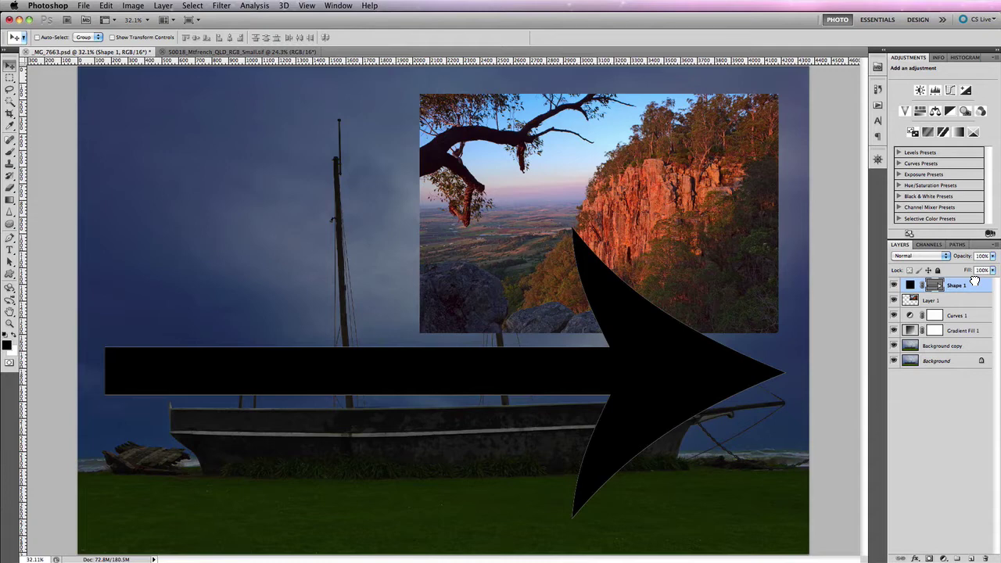
# Step: Add the horizontal text "Photograph" in the sky beside the ship's mast
pyautogui.click(10, 251)
pyautogui.moveTo(22, 186); pyautogui.dragTo(142, 189)
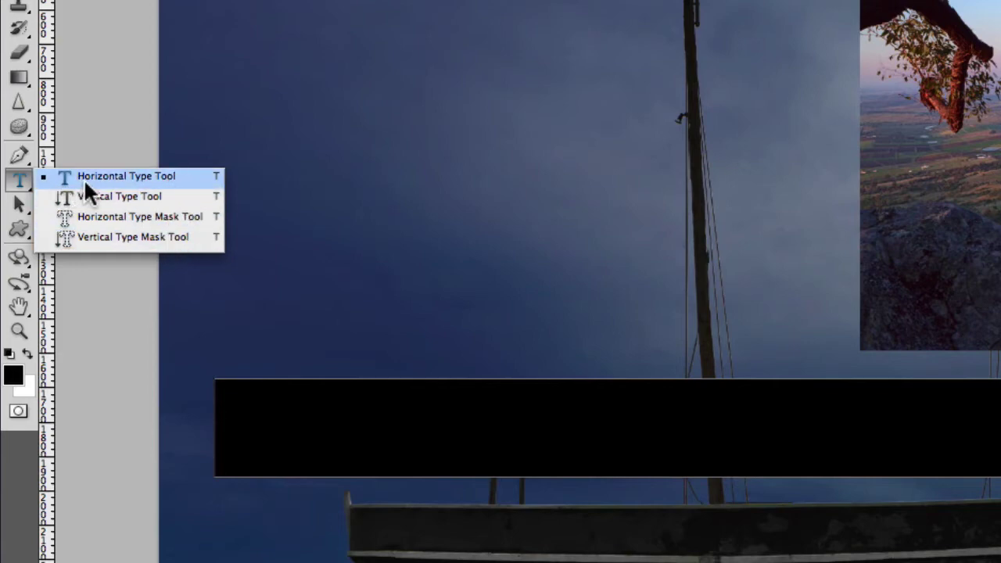
pyautogui.moveTo(87, 178); pyautogui.dragTo(87, 180)
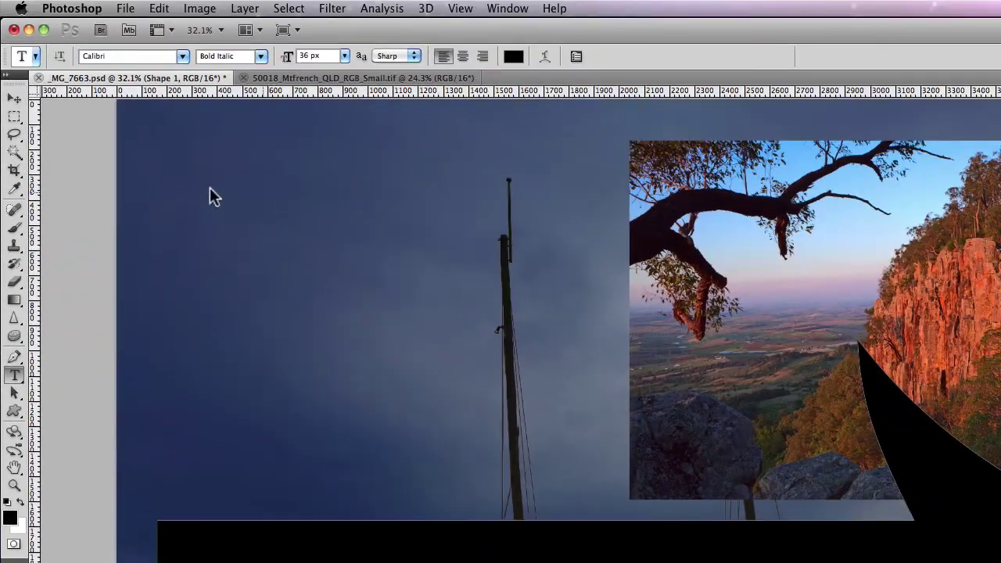
pyautogui.click(197, 245)
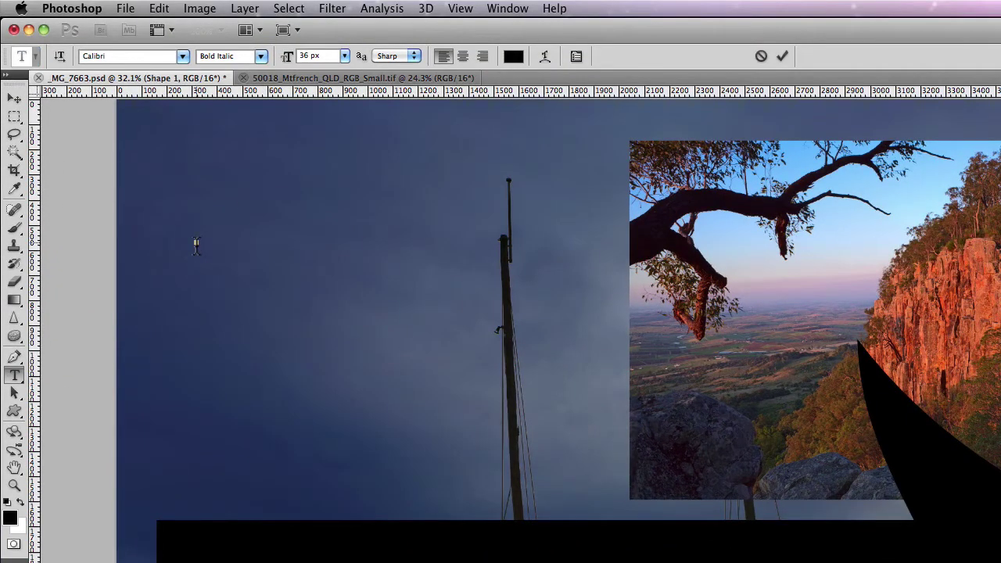
pyautogui.write('Text')
pyautogui.write('graph')
# Step: Set the font size of the "Photograph" text to 251 px and shift the text slightly left
pyautogui.press('super+a')
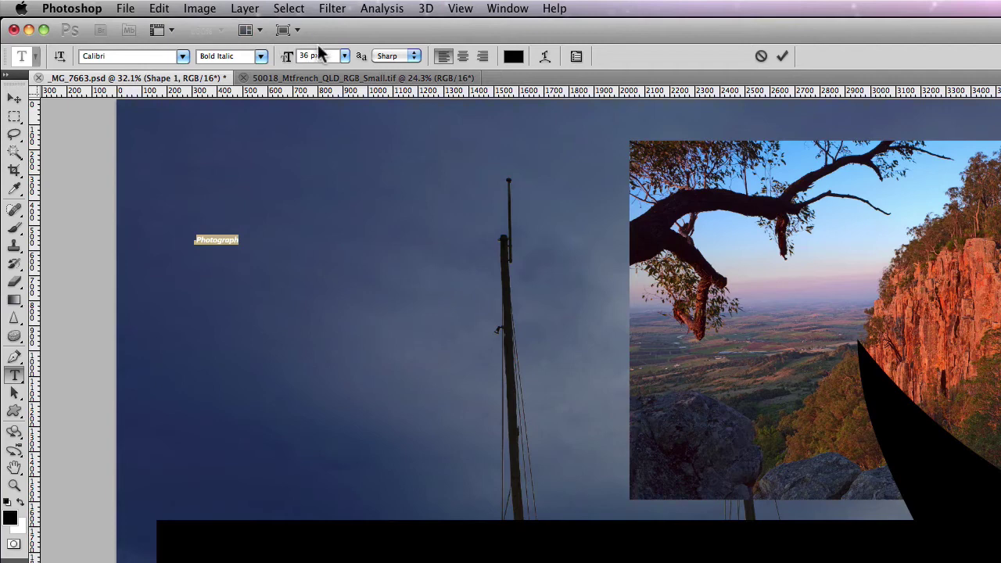
pyautogui.click(345, 56)
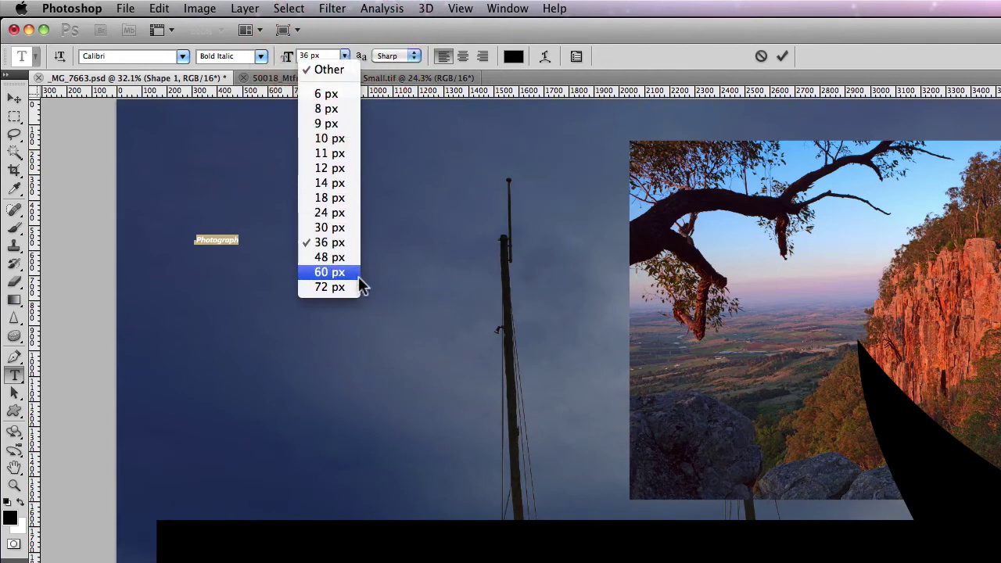
pyautogui.click(312, 56)
pyautogui.click(311, 55)
pyautogui.click(289, 59)
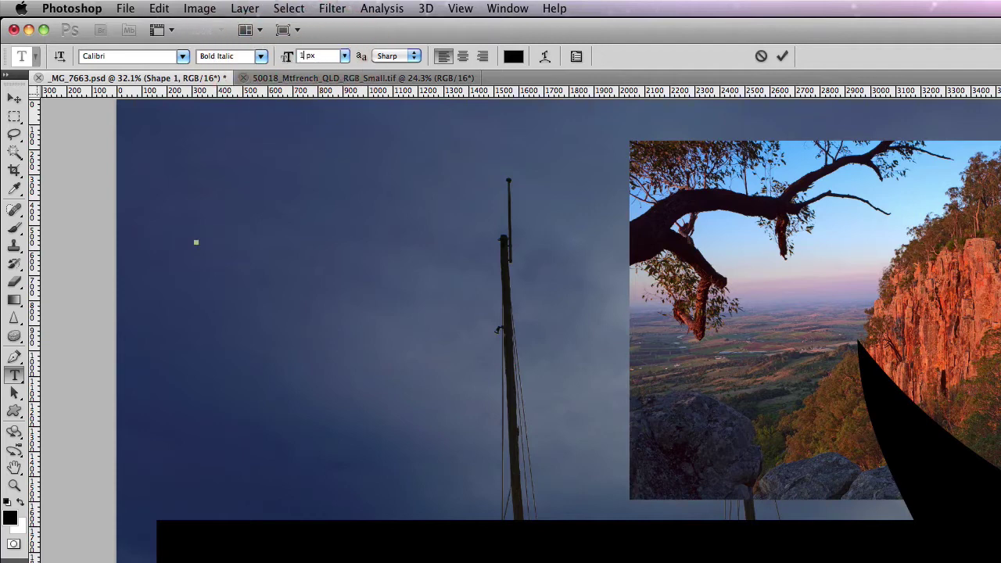
pyautogui.write('150')
pyautogui.press('Return')
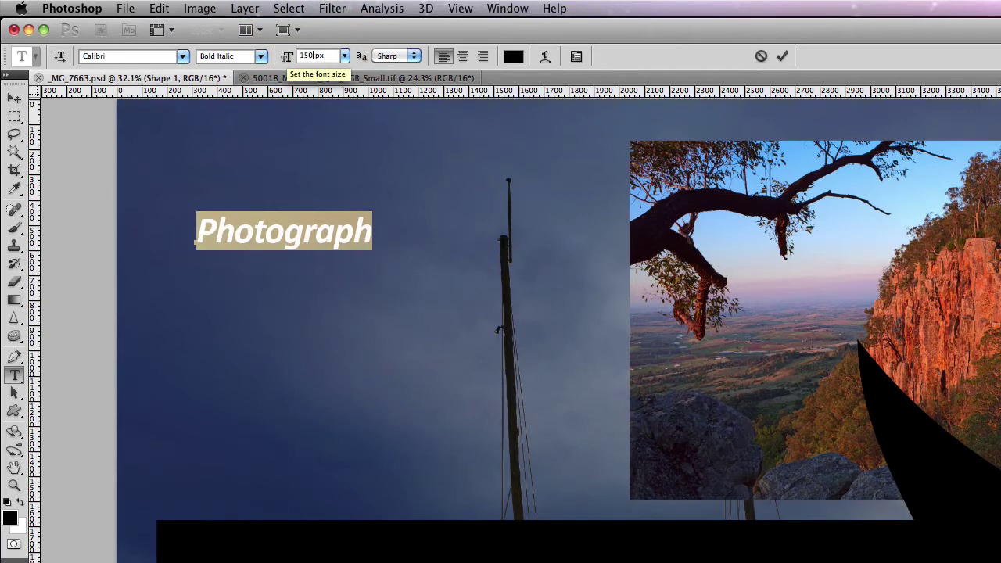
pyautogui.press('Up')
pyautogui.press('BackSpace')
pyautogui.write('2')
pyautogui.press('Return')
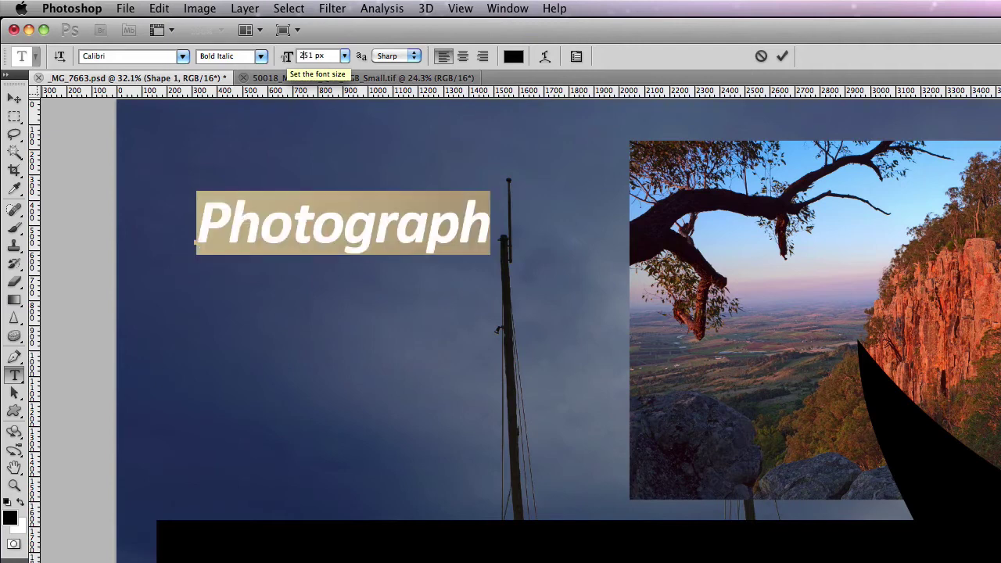
pyautogui.click(16, 98)
pyautogui.moveTo(402, 235)
pyautogui.mouseDown()
pyautogui.moveTo(371, 236)
pyautogui.moveTo(383, 236)
pyautogui.mouseUp()
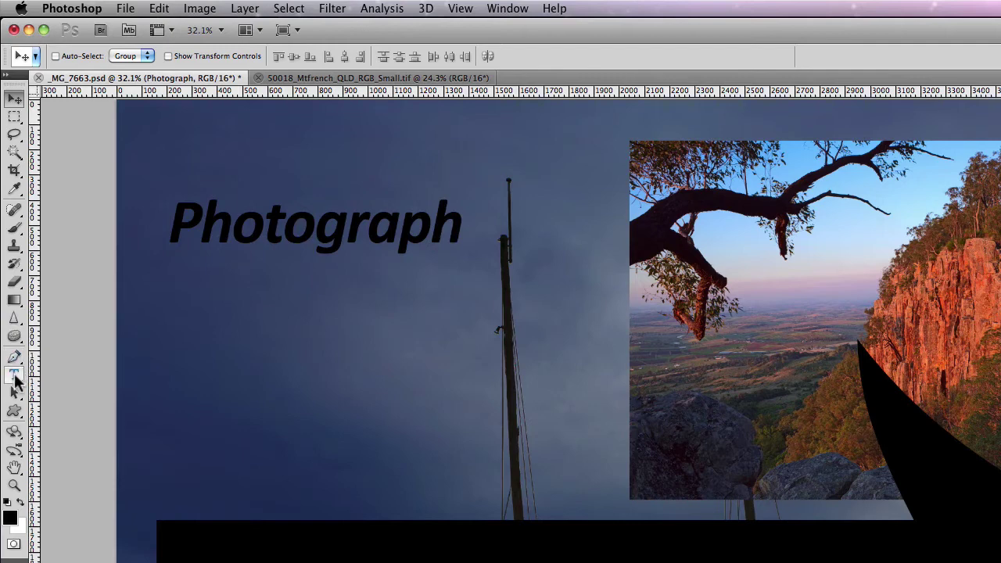
# Step: Recolour the whole "Photograph" text to white (ffffff) and move it slightly up and to the right
pyautogui.click(14, 375)
pyautogui.moveTo(179, 223); pyautogui.dragTo(452, 221)
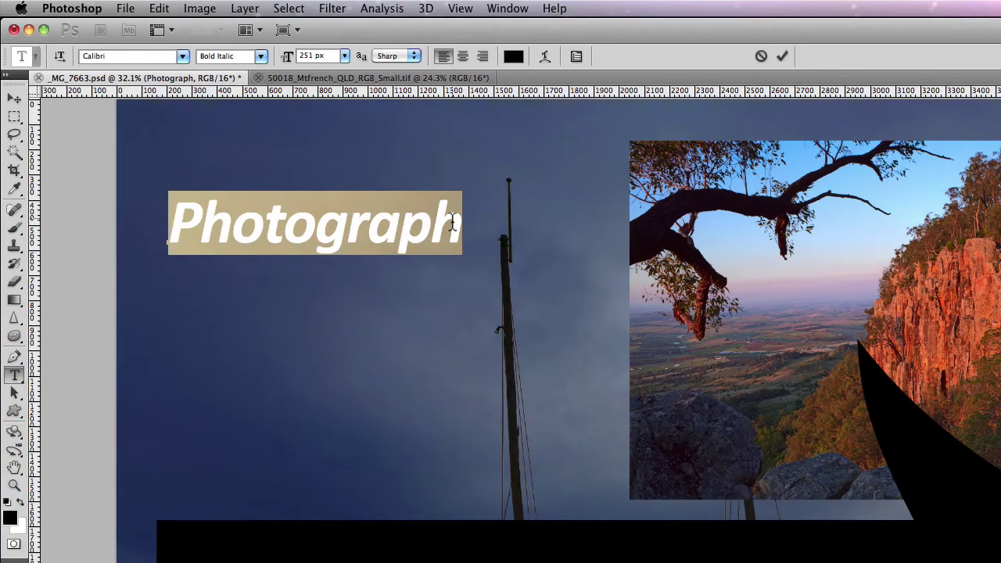
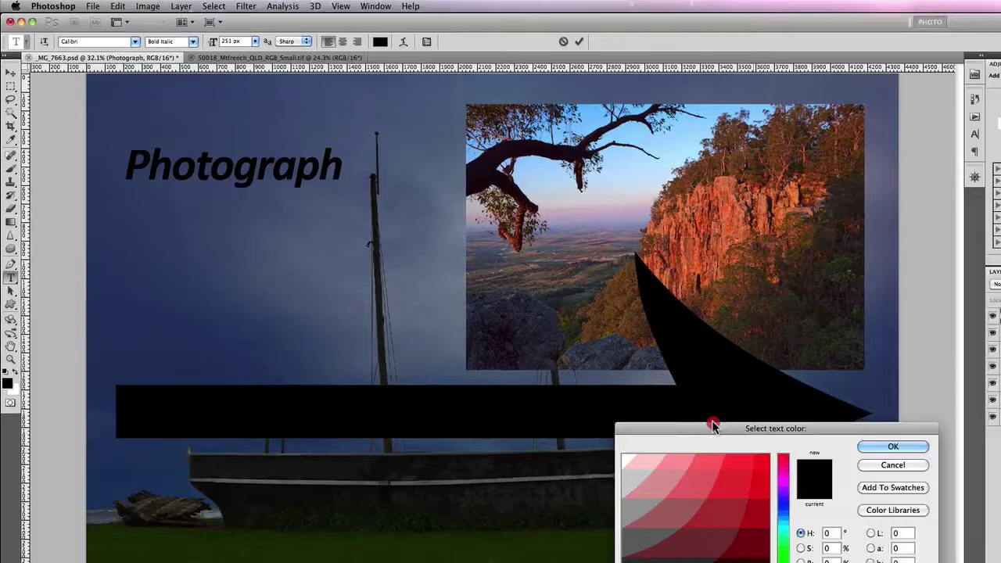
pyautogui.moveTo(388, 310); pyautogui.dragTo(367, 302)
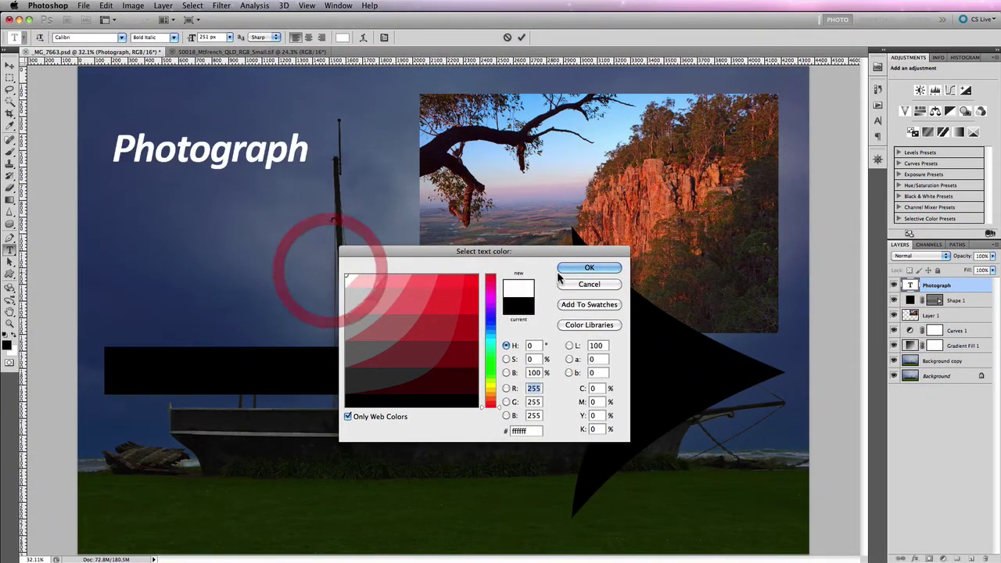
pyautogui.click(579, 271)
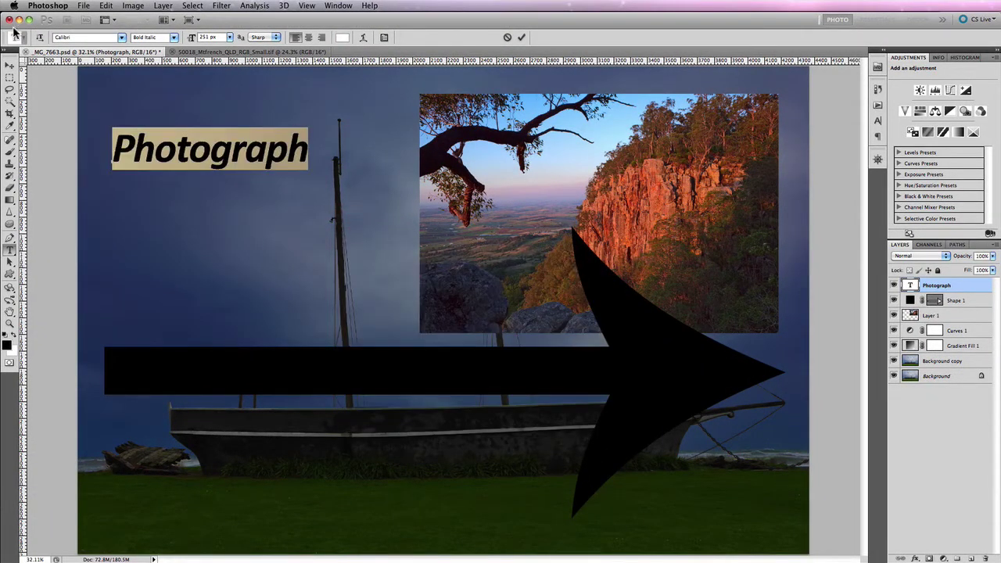
pyautogui.click(9, 65)
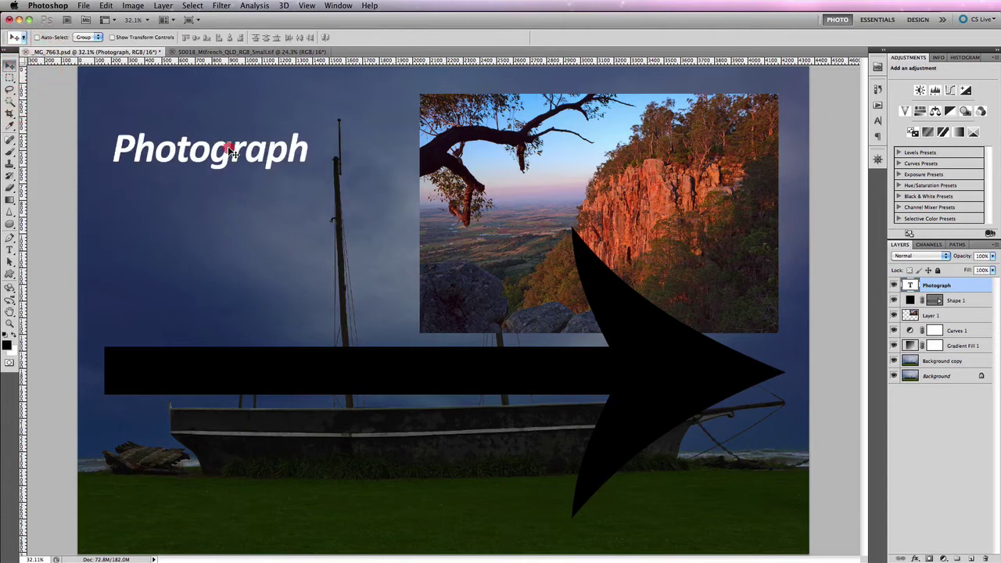
pyautogui.moveTo(228, 148)
pyautogui.mouseDown()
pyautogui.moveTo(263, 250)
pyautogui.moveTo(234, 134)
pyautogui.moveTo(295, 209)
pyautogui.moveTo(241, 192)
pyautogui.moveTo(246, 183)
pyautogui.moveTo(253, 191)
pyautogui.moveTo(241, 143)
pyautogui.mouseUp()
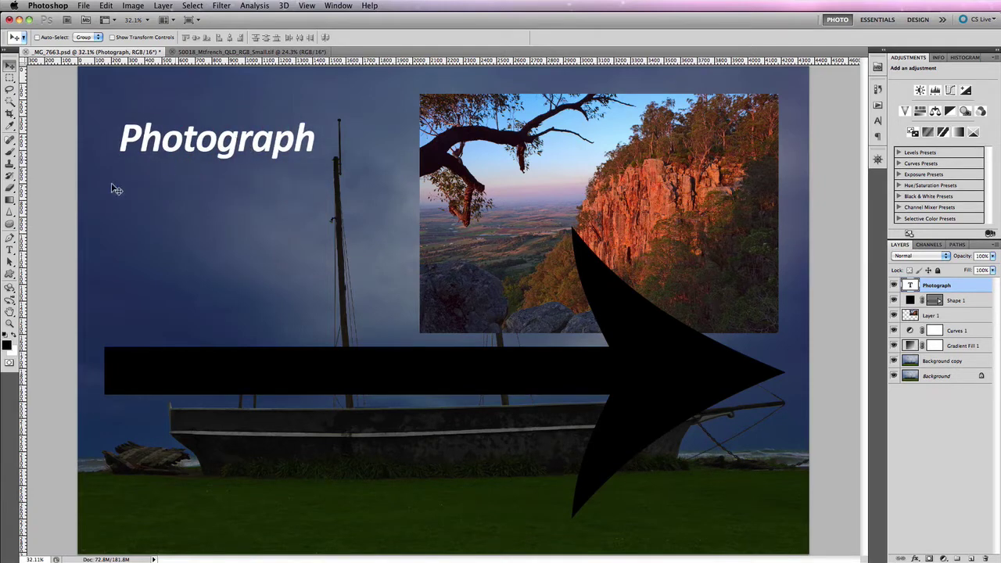
# Step: Enlarge the whole "Photograph" text to a font size of 351 px and commit the edit
pyautogui.click(9, 250)
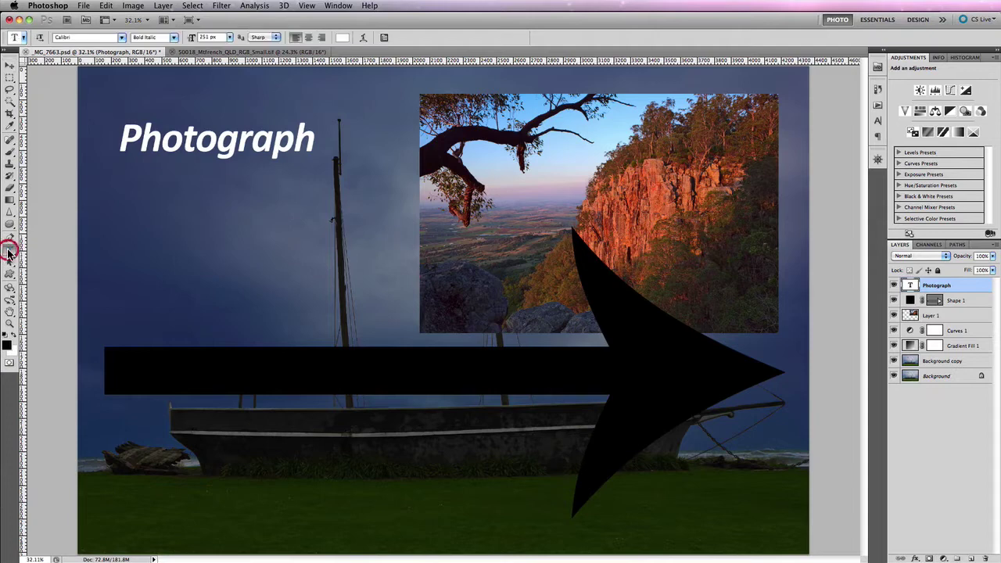
pyautogui.moveTo(115, 141); pyautogui.dragTo(335, 135)
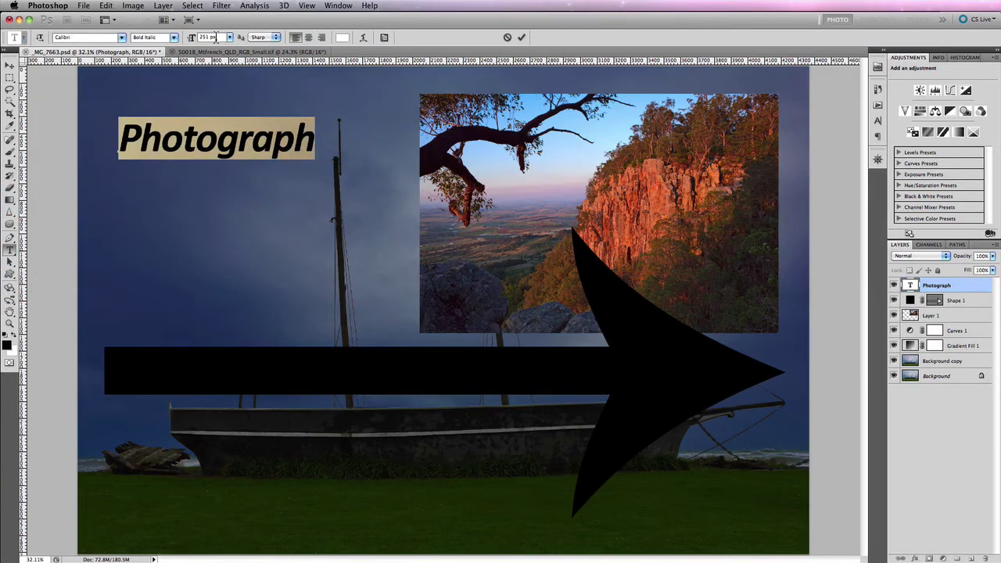
pyautogui.click(184, 40)
pyautogui.moveTo(192, 37); pyautogui.dragTo(208, 37)
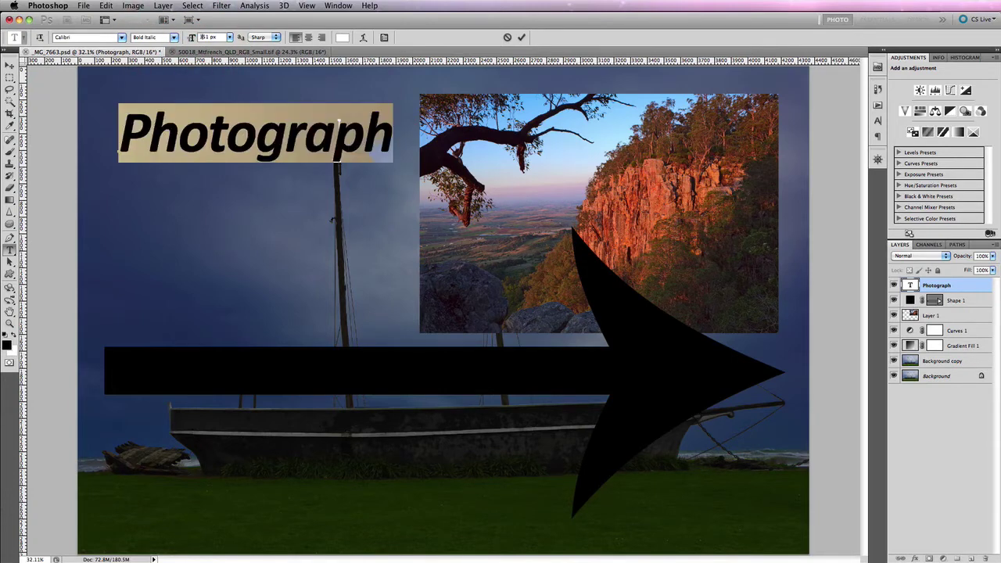
pyautogui.click(10, 65)
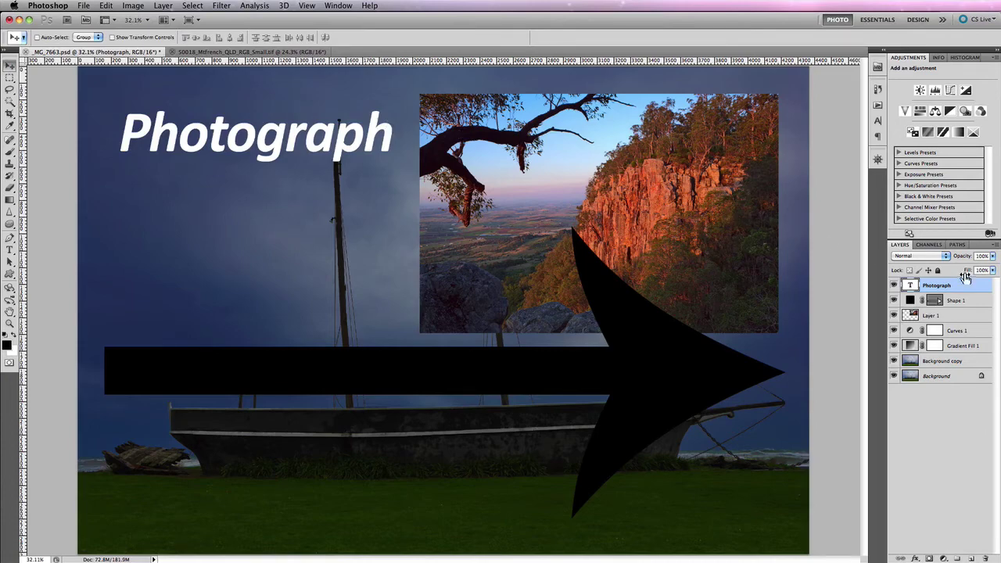
# Step: Add a Drop Shadow effect to the "Photograph" text layer, keeping the layer style settings open beside the text
pyautogui.doubleClick(967, 291)
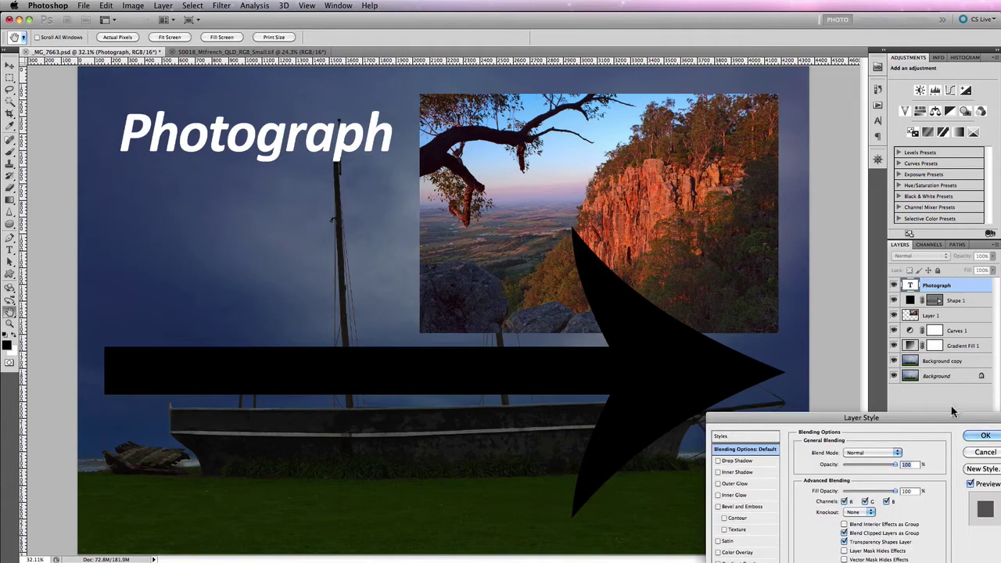
pyautogui.moveTo(951, 423); pyautogui.dragTo(535, 228)
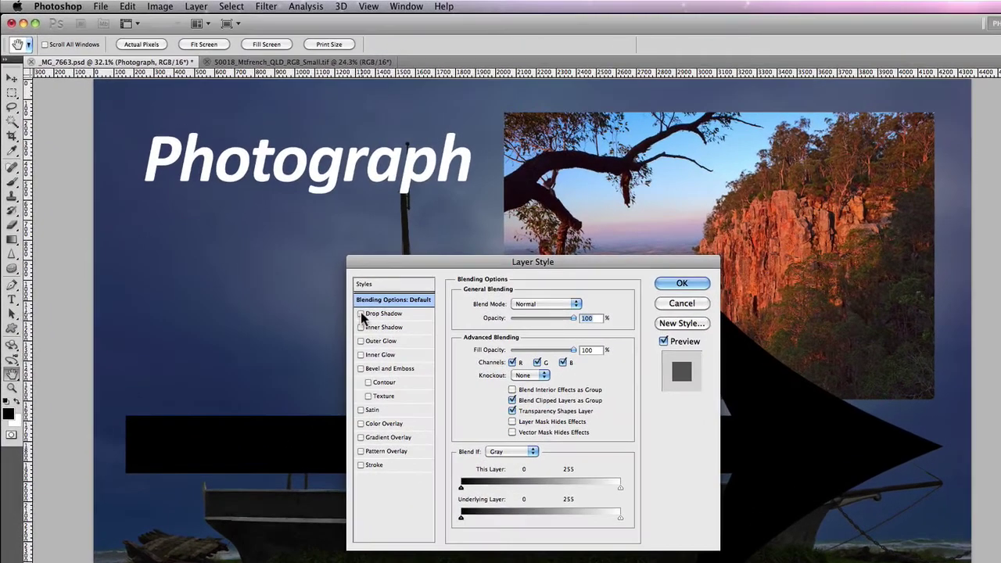
pyautogui.click(361, 315)
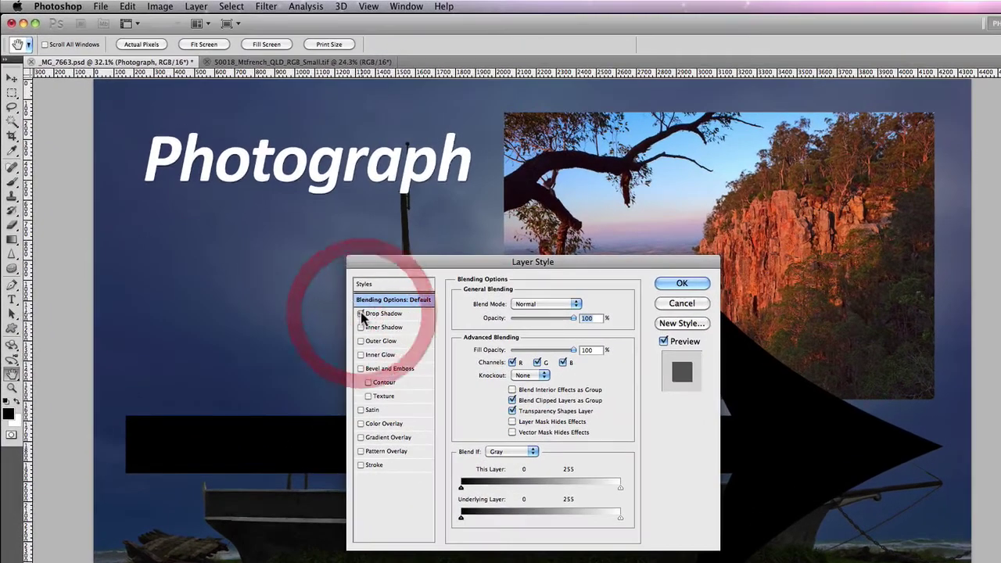
# Step: Add an outside Stroke effect to the "Photograph" text with a size of 16 px and a red colour
pyautogui.click(359, 466)
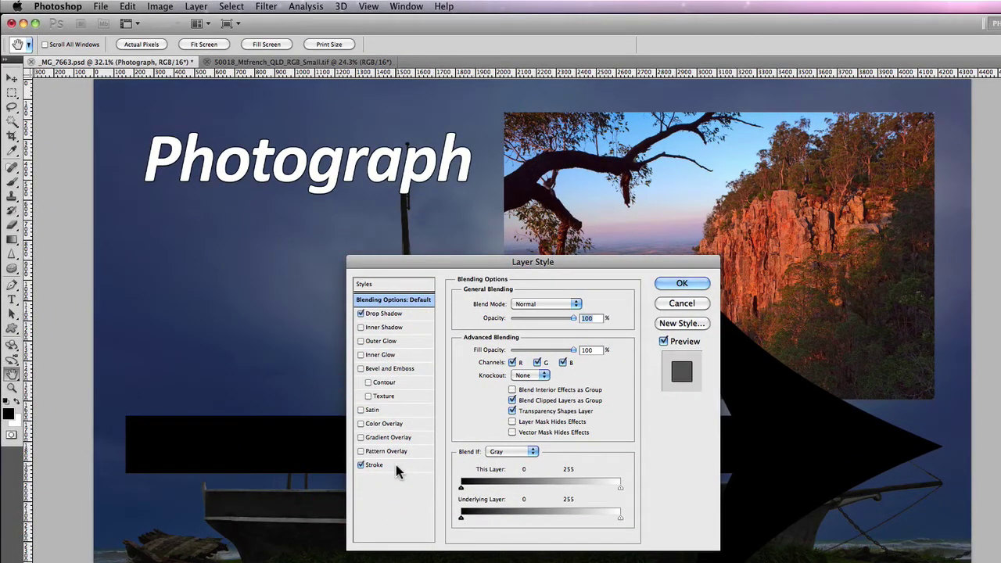
pyautogui.click(396, 465)
pyautogui.click(569, 302)
pyautogui.write('13')
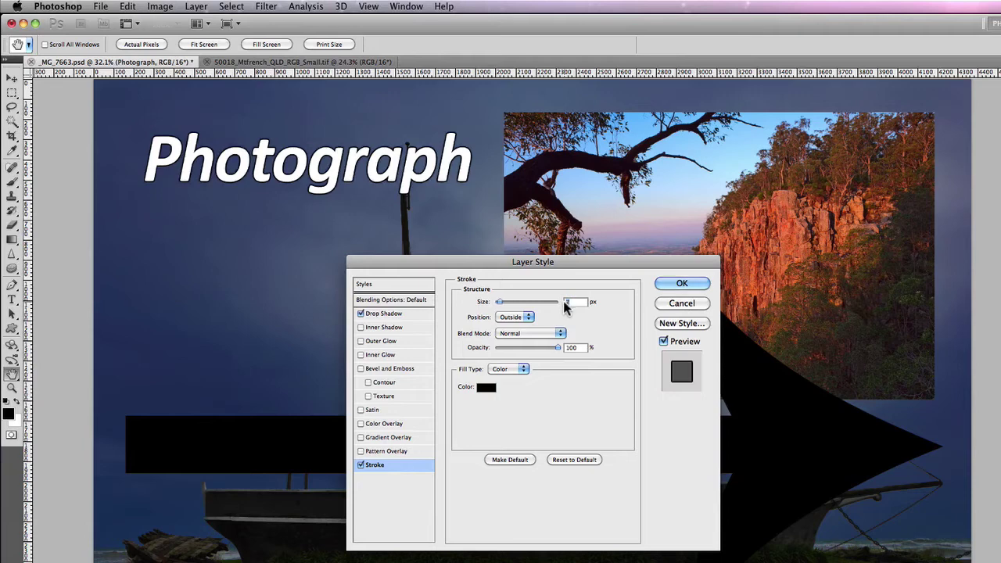
pyautogui.press('Up')
pyautogui.press('Up')
pyautogui.press('Up')
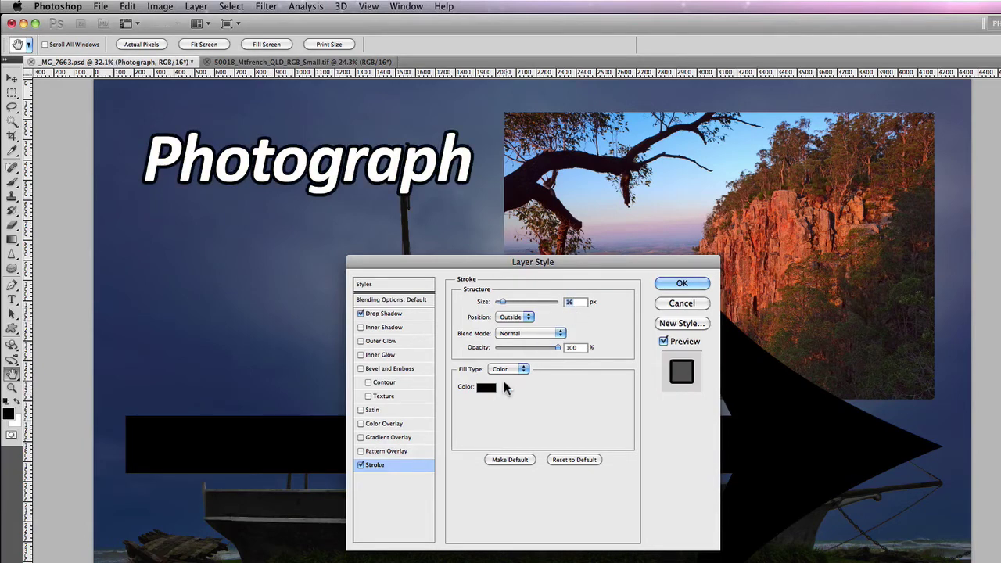
pyautogui.click(485, 387)
pyautogui.moveTo(538, 366); pyautogui.dragTo(571, 329)
pyautogui.press('Return')
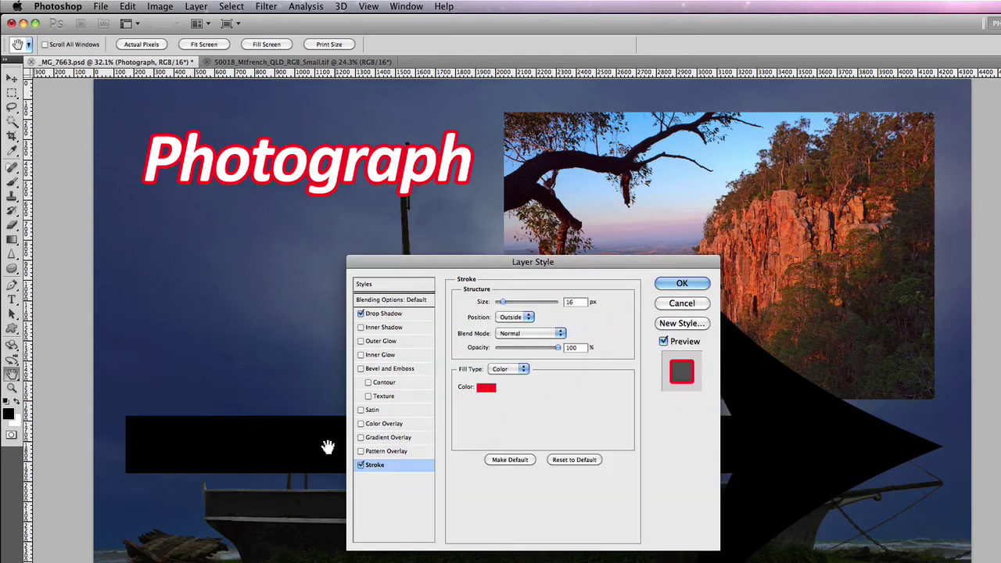
# Step: Add a Gradient Overlay to the "Photograph" text and apply the layer style, and undo the whole style
pyautogui.click(360, 438)
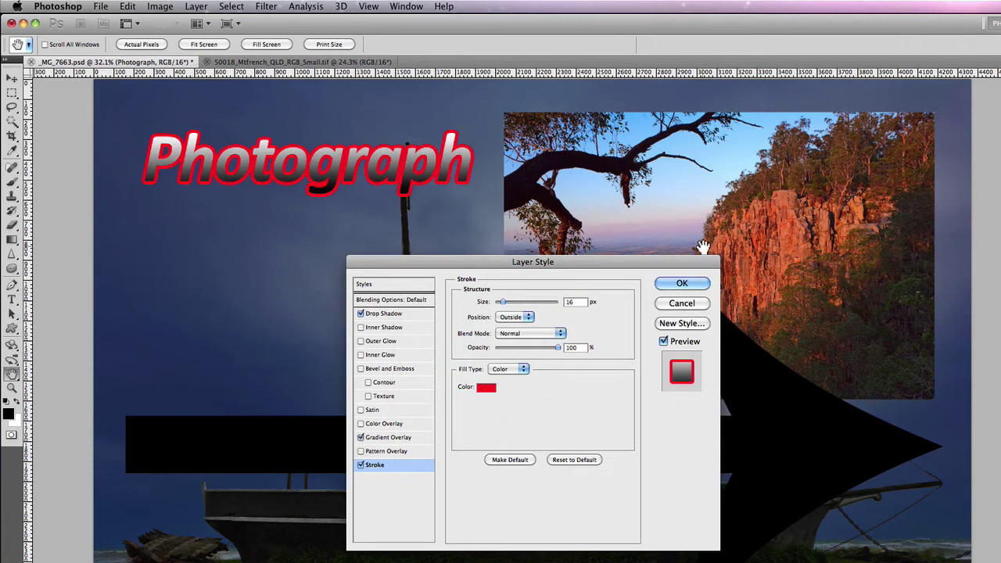
pyautogui.click(682, 283)
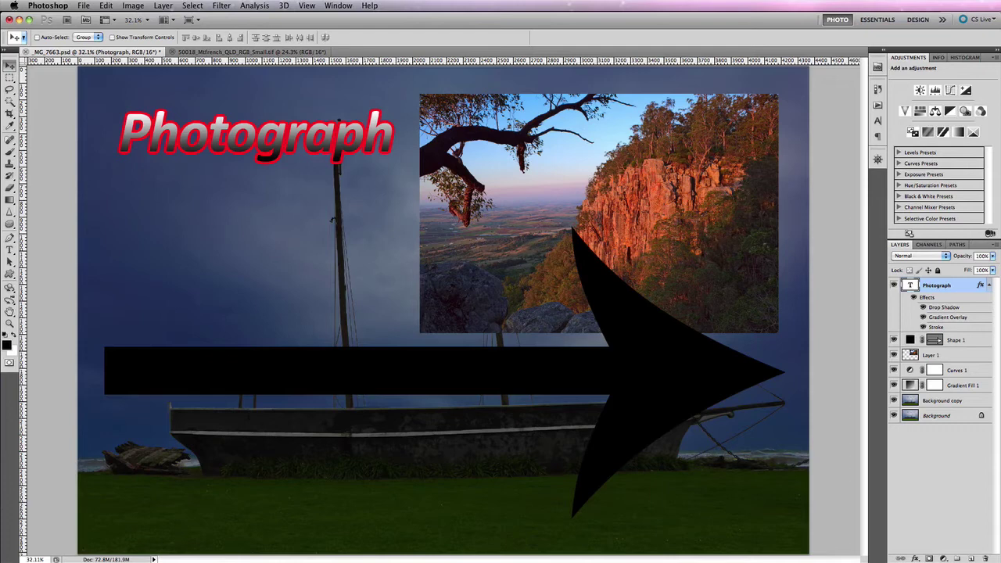
pyautogui.click(980, 288)
pyautogui.press('super+z')
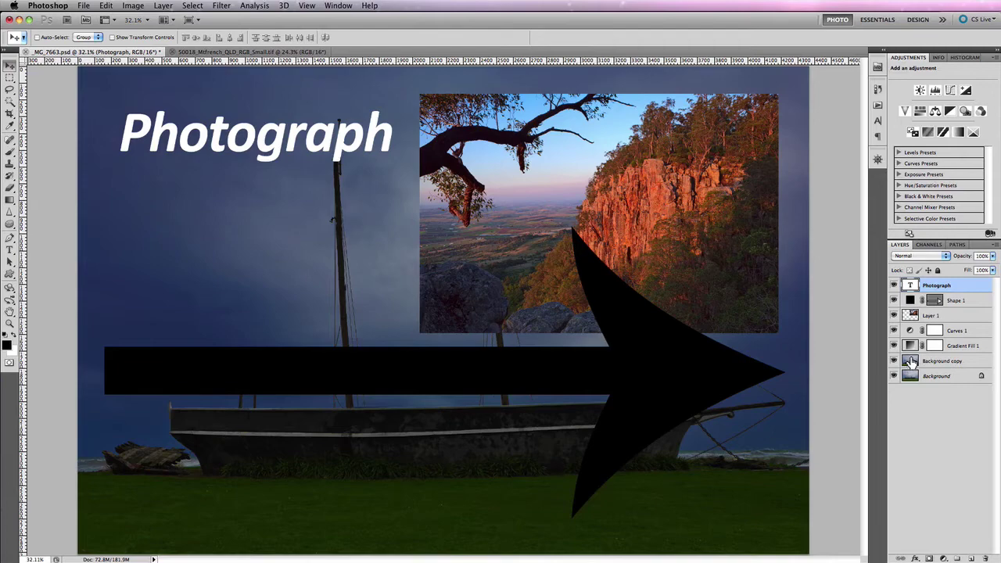
# Step: Convert Layer 1, the pasted cliff photo, to a smart object
pyautogui.click(931, 316)
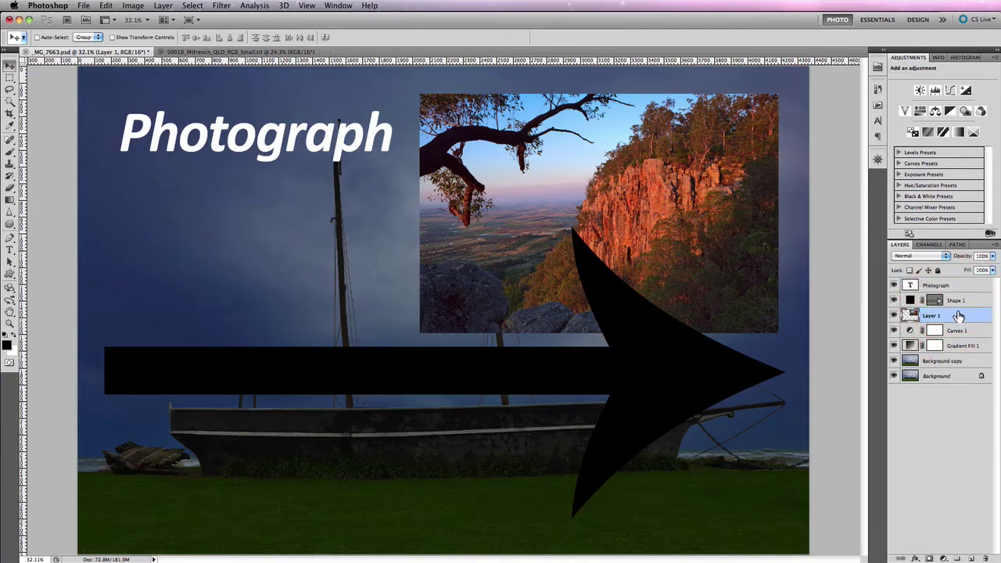
pyautogui.click(163, 5)
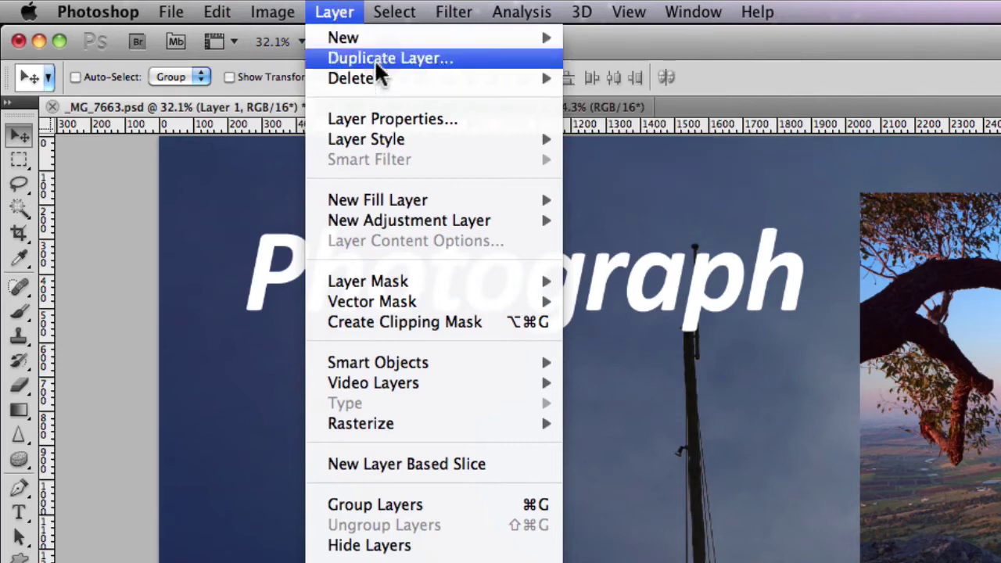
pyautogui.moveTo(462, 369)
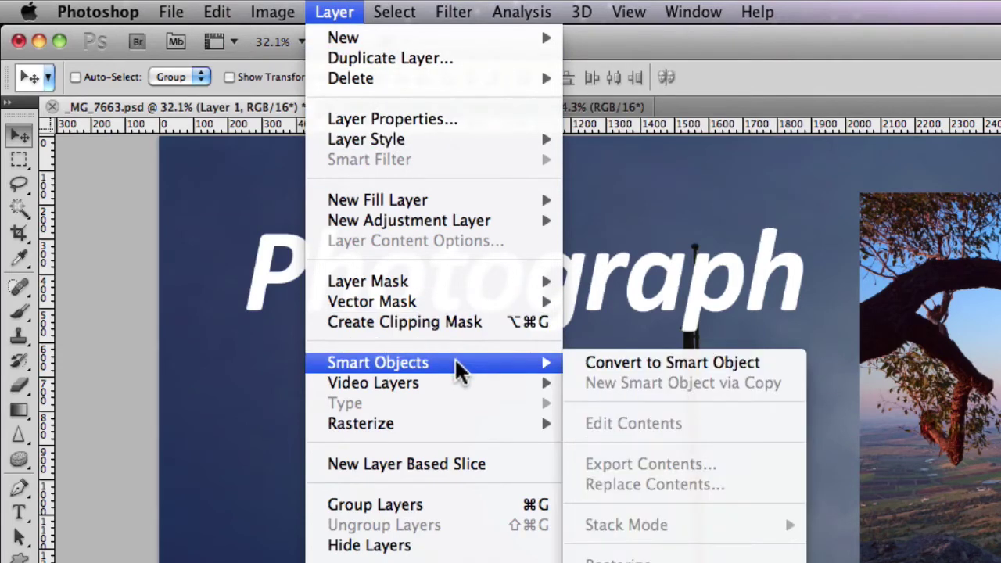
pyautogui.click(584, 366)
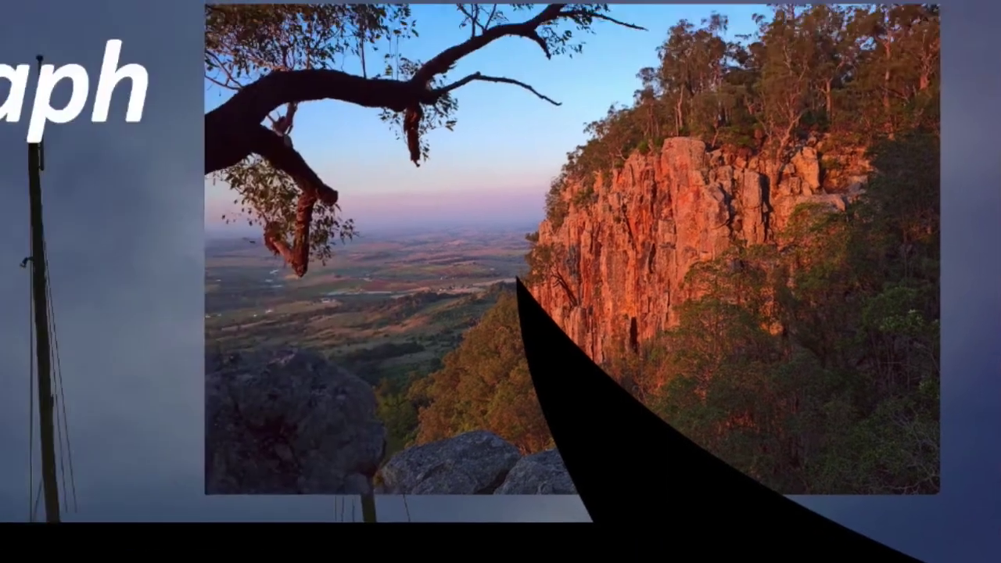
# Step: Apply Shadows/Highlights to the Layer 1 smart object with a Shadows amount of 35% and a Highlights amount of 0%
pyautogui.click(270, 11)
pyautogui.moveTo(284, 83)
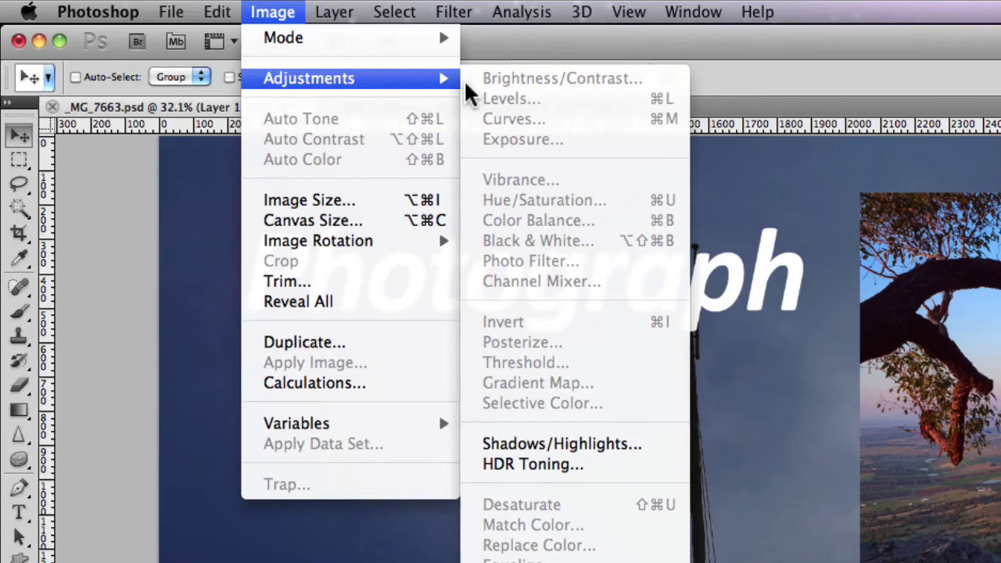
pyautogui.click(617, 446)
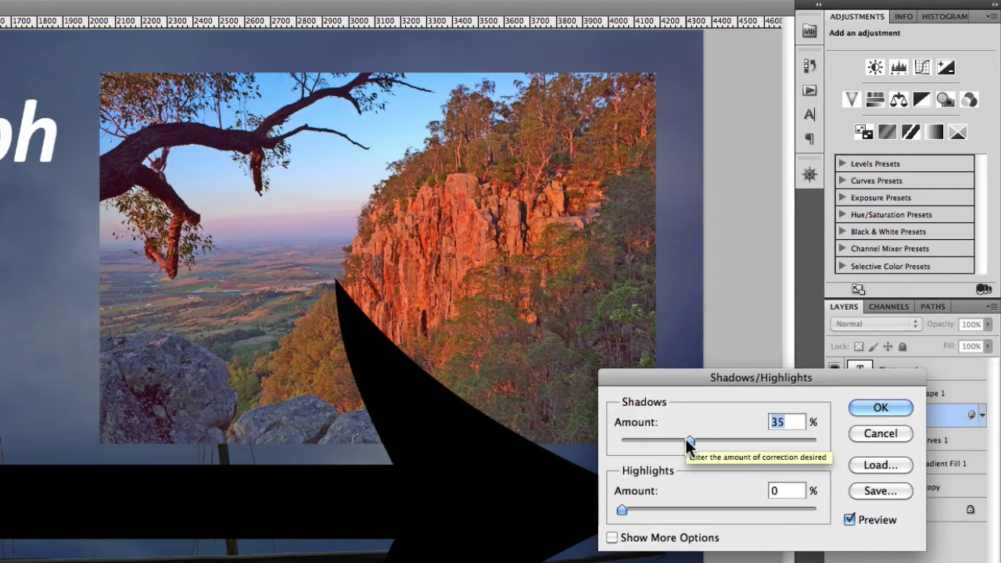
pyautogui.click(858, 404)
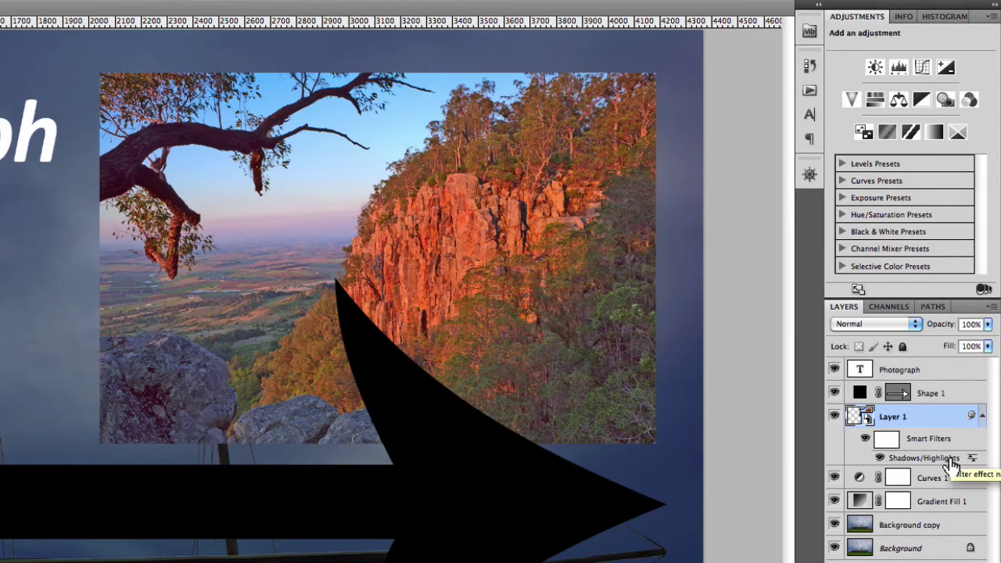
# Step: Switch the Shadows/Highlights smart filter on Layer 1 off and on for comparison, leaving it off
pyautogui.click(881, 460)
pyautogui.click(881, 460)
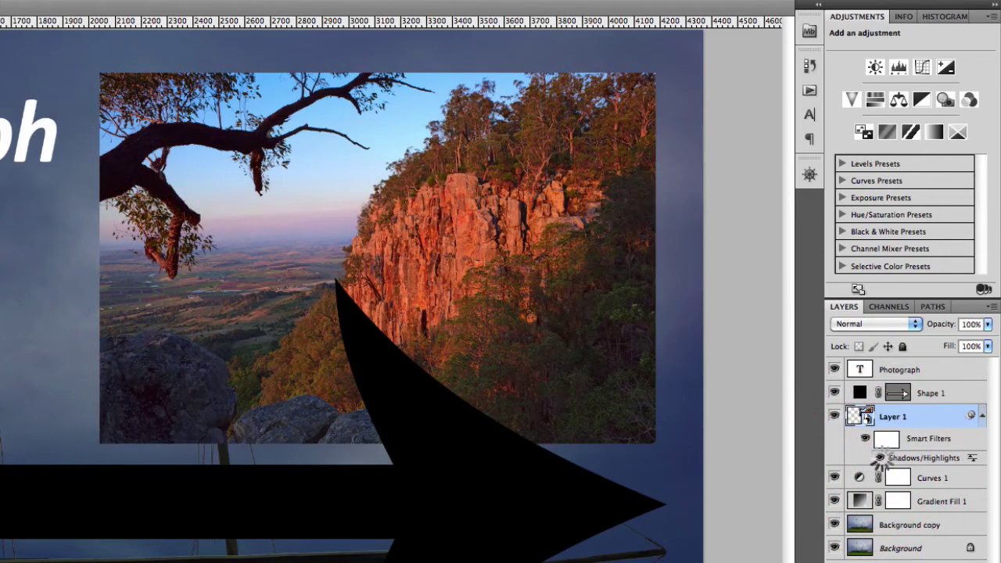
pyautogui.click(881, 460)
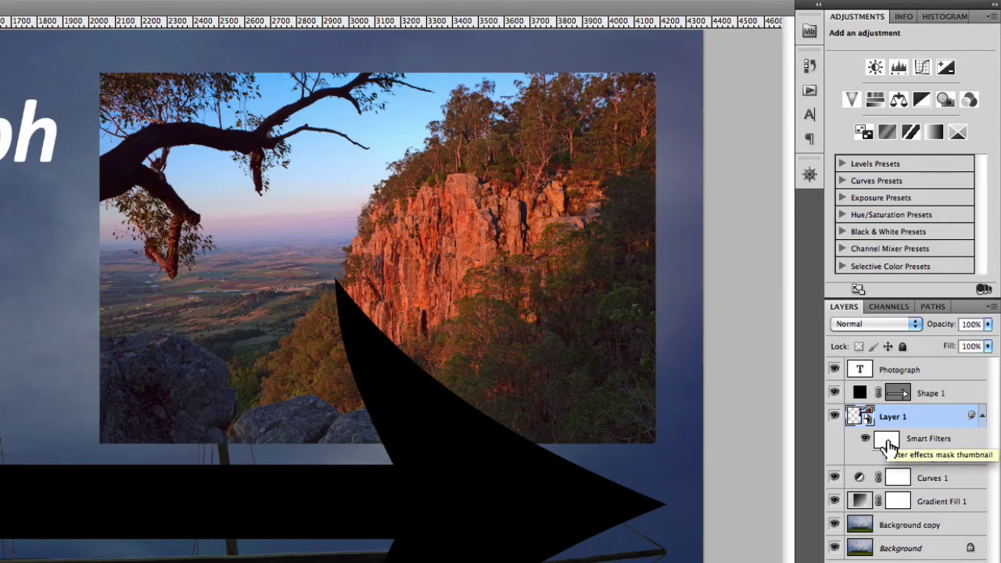
# Step: Apply a Gaussian Blur smart filter with a radius of 4.0 pixels to Layer 1
pyautogui.click(26, 7)
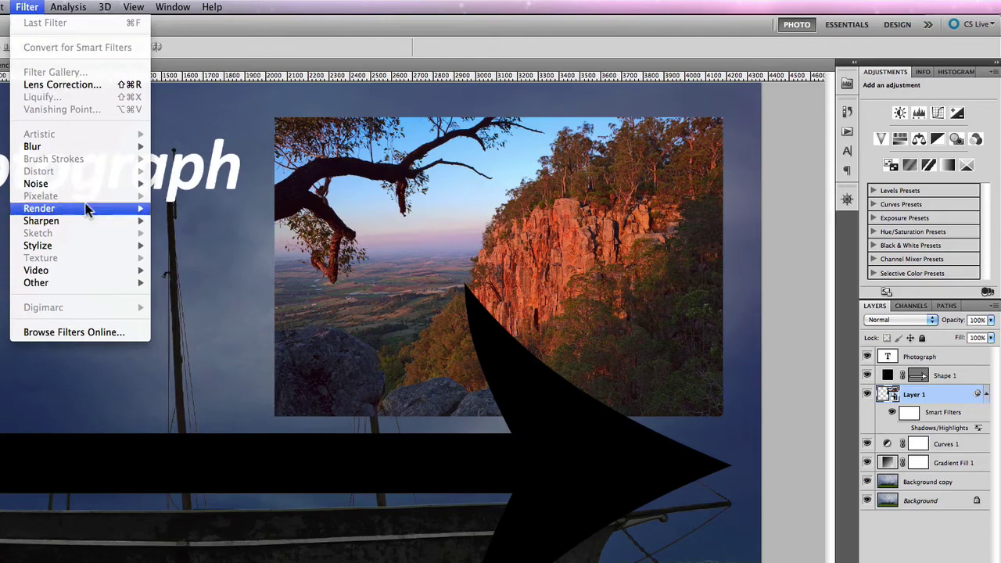
pyautogui.moveTo(78, 153)
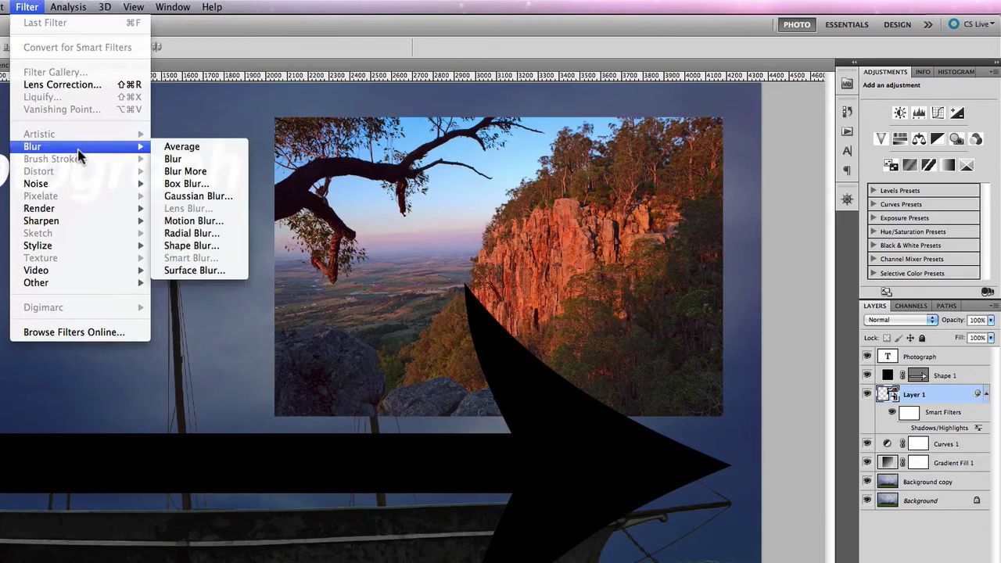
pyautogui.click(189, 195)
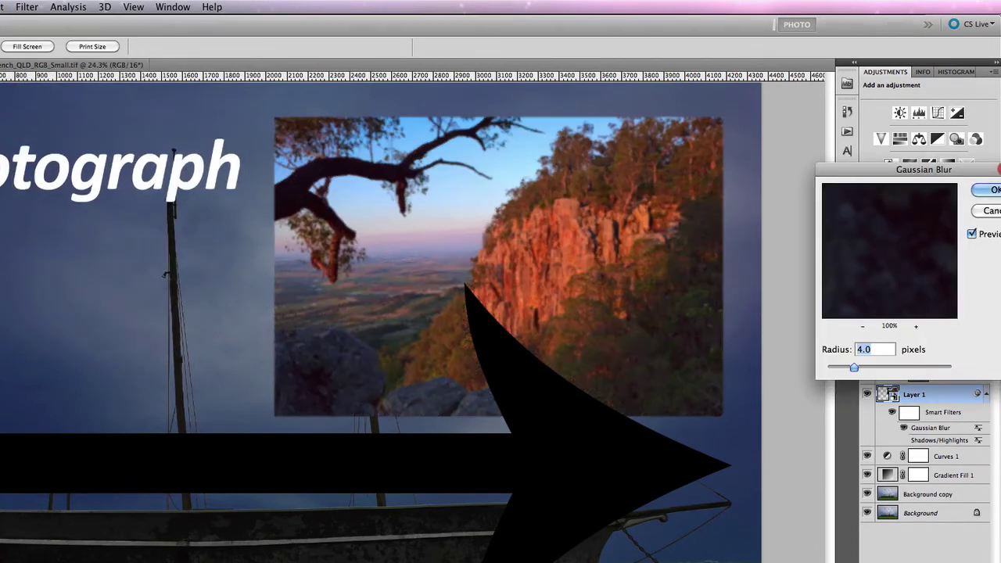
pyautogui.moveTo(998, 169); pyautogui.dragTo(377, 195)
pyautogui.click(384, 216)
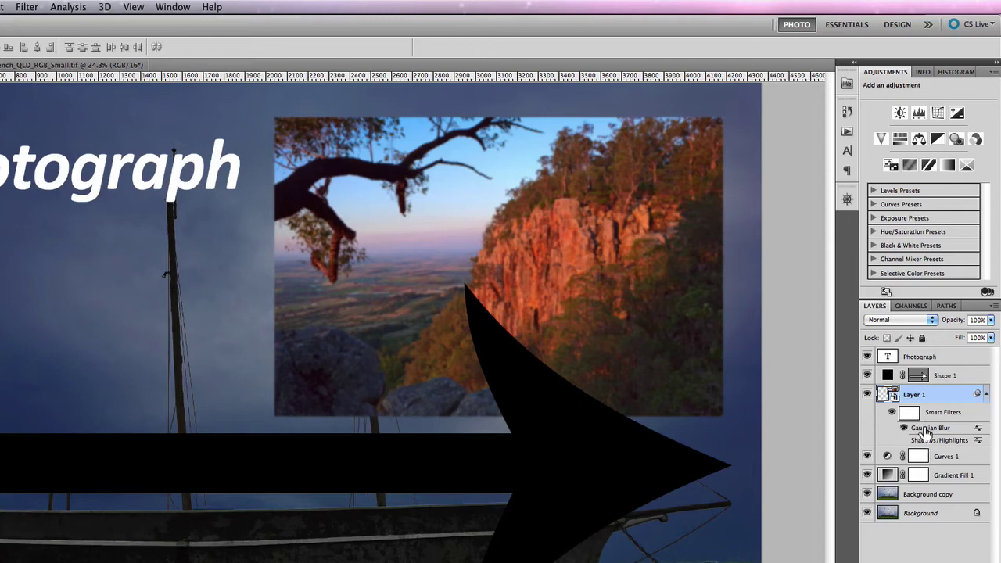
# Step: Toggle the smart filters on Layer 1 for comparison, leaving Gaussian Blur off and Shadows/Highlights on
pyautogui.click(903, 441)
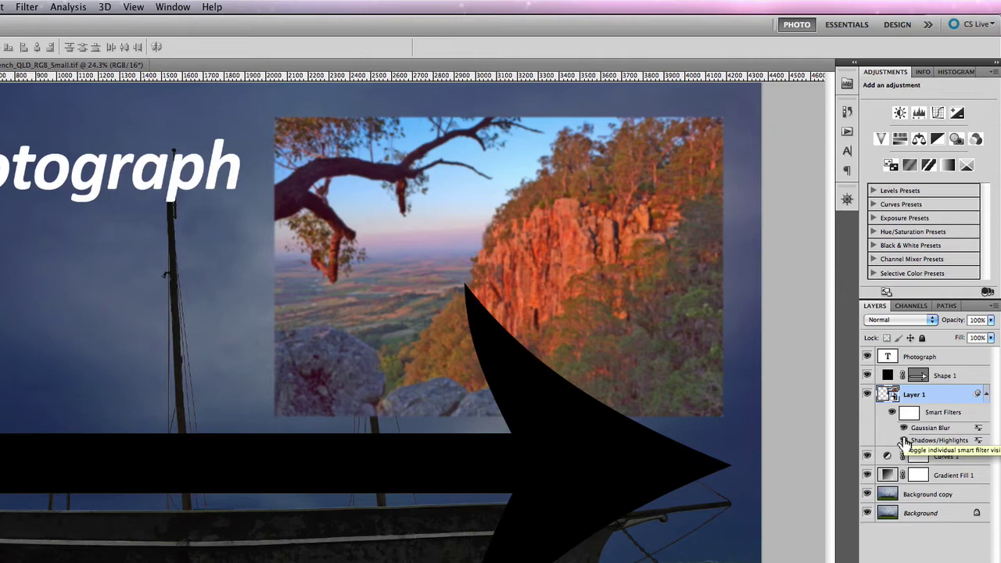
pyautogui.click(905, 440)
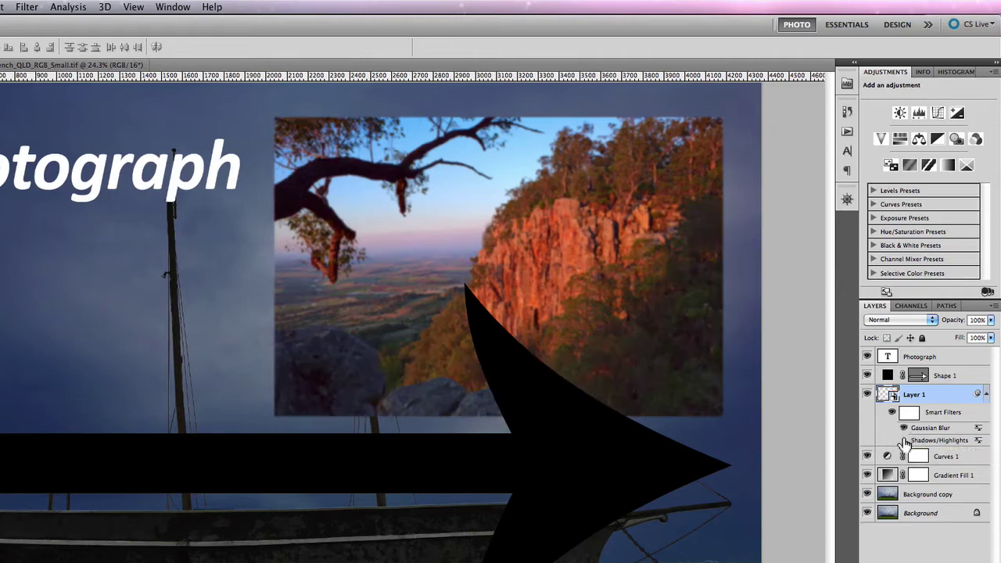
pyautogui.click(904, 428)
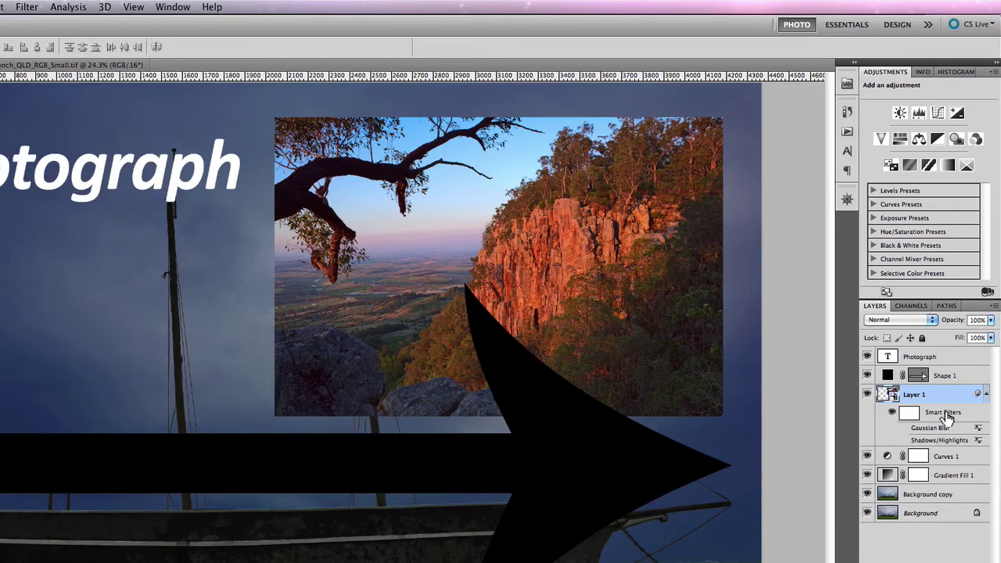
pyautogui.click(904, 441)
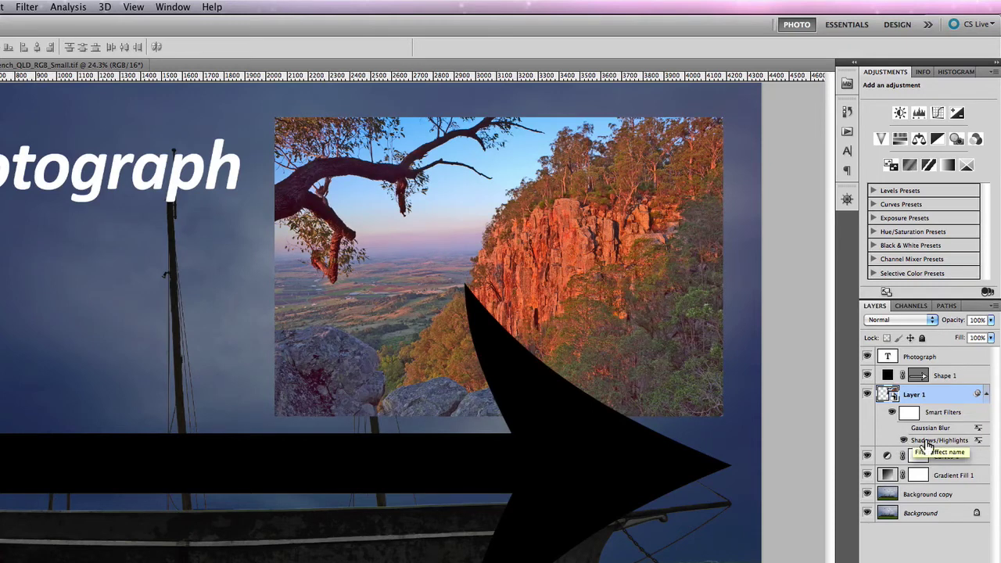
# Step: Edit the Shadows/Highlights smart filter on Layer 1, reducing the Shadows amount to 15%
pyautogui.doubleClick(929, 442)
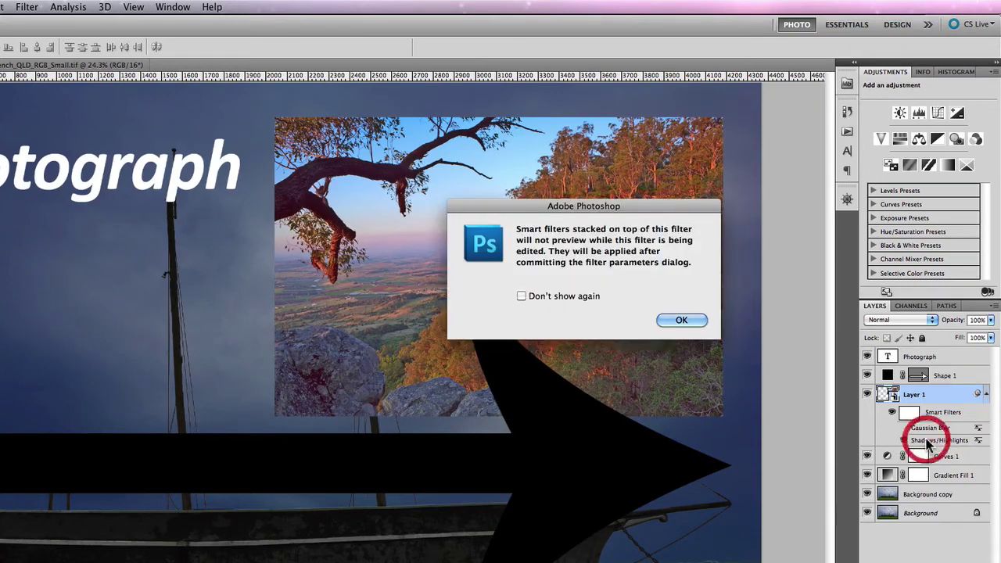
pyautogui.click(683, 321)
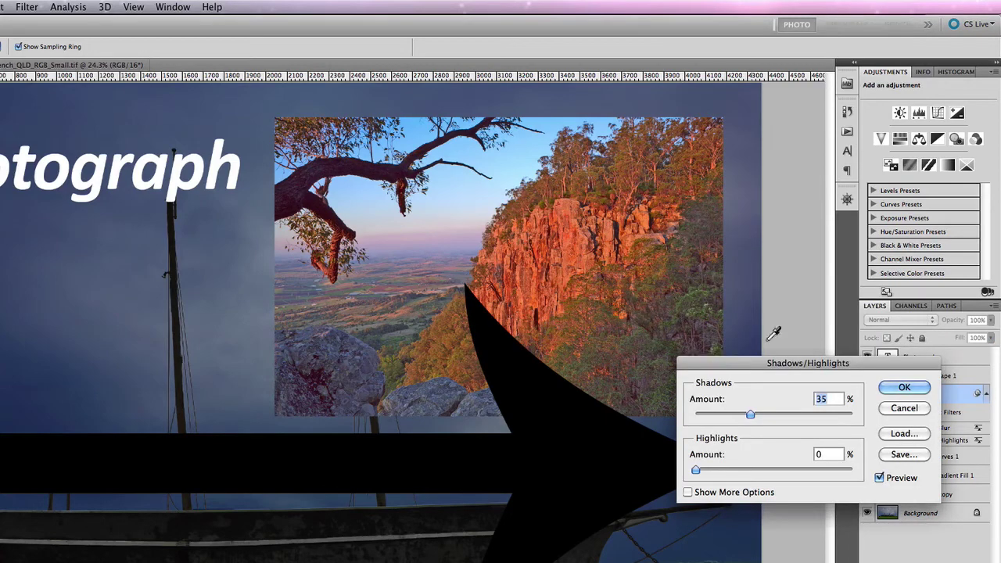
pyautogui.moveTo(860, 368); pyautogui.dragTo(333, 268)
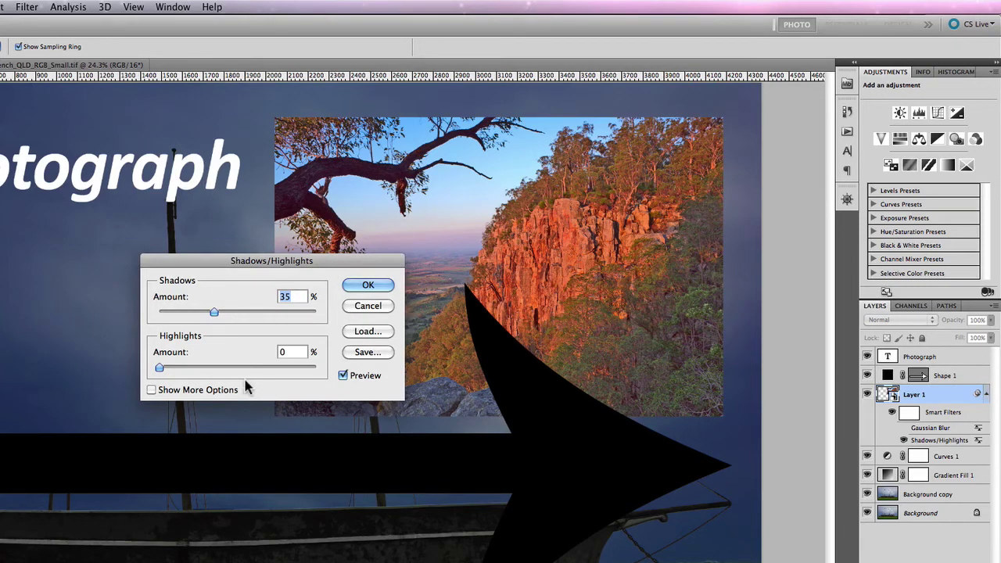
pyautogui.moveTo(214, 312); pyautogui.dragTo(182, 314)
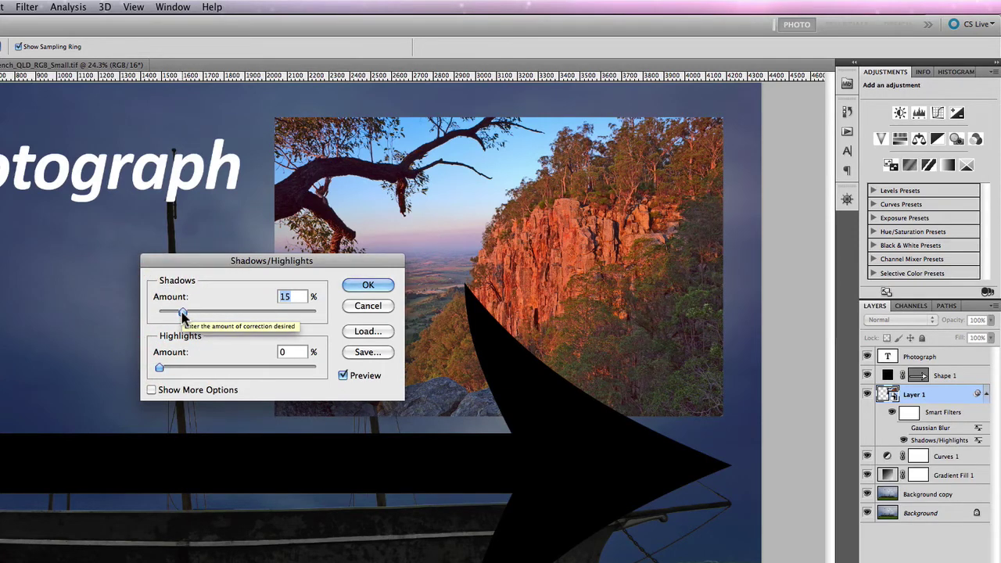
pyautogui.click(368, 286)
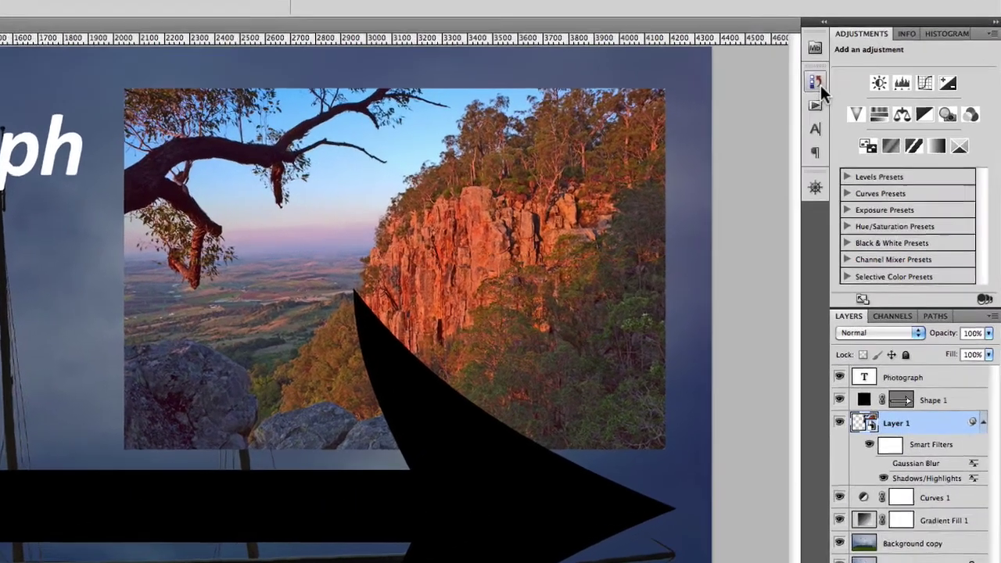
# Step: Review the document's recorded history states back to the earliest one, and close the history
pyautogui.click(850, 112)
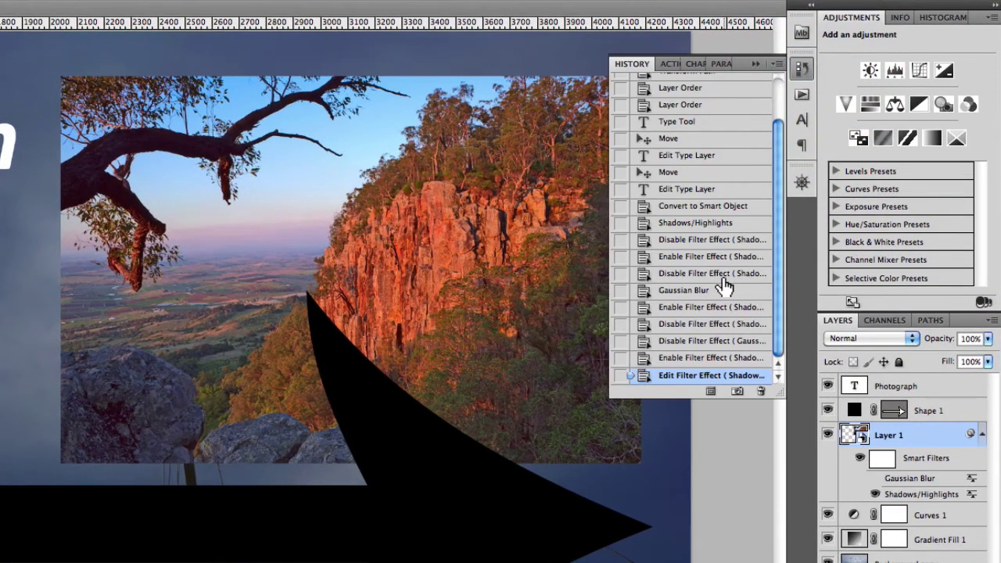
pyautogui.scroll(2, 725, 285)
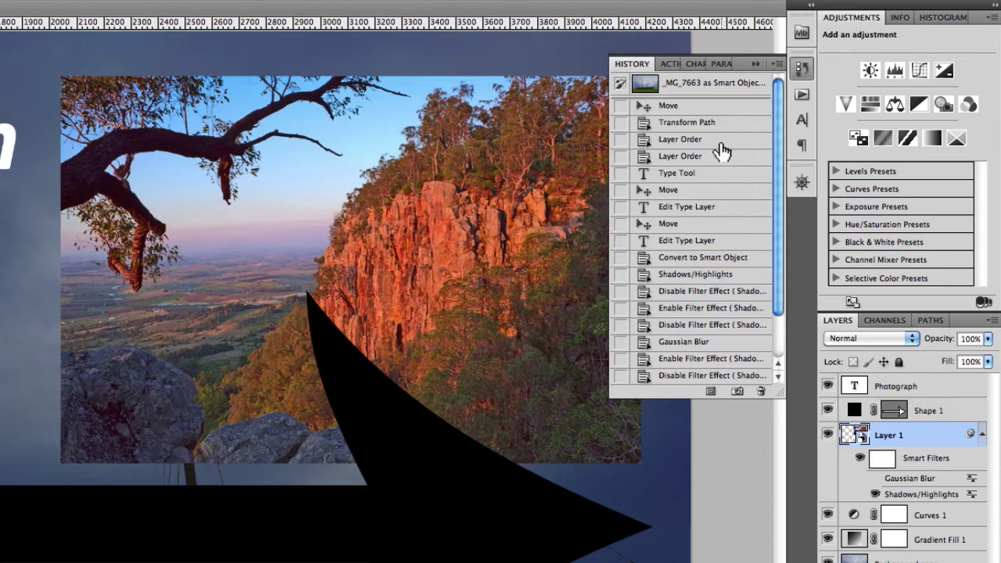
pyautogui.click(756, 61)
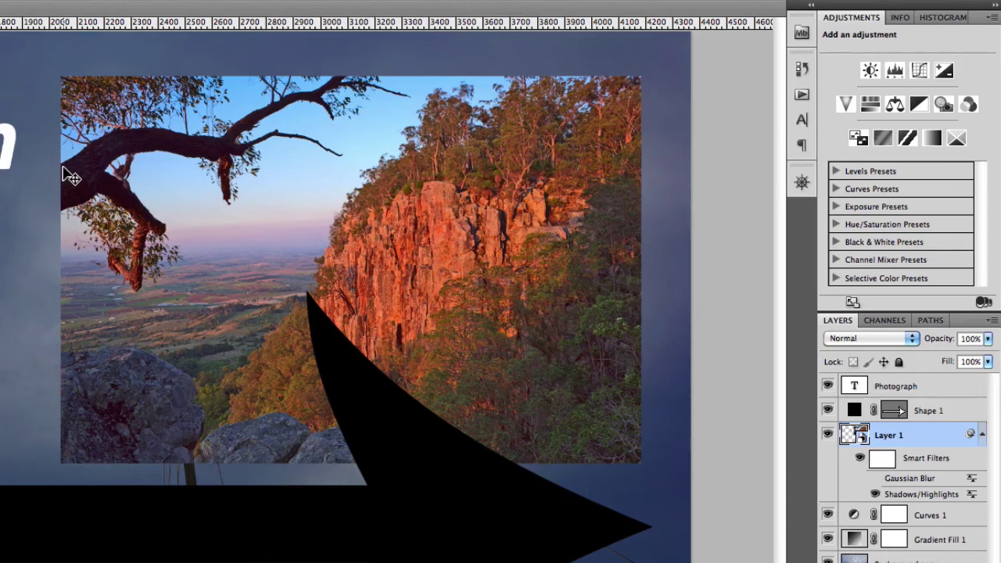
# Step: Look through the available Video Layers commands
pyautogui.click(322, 11)
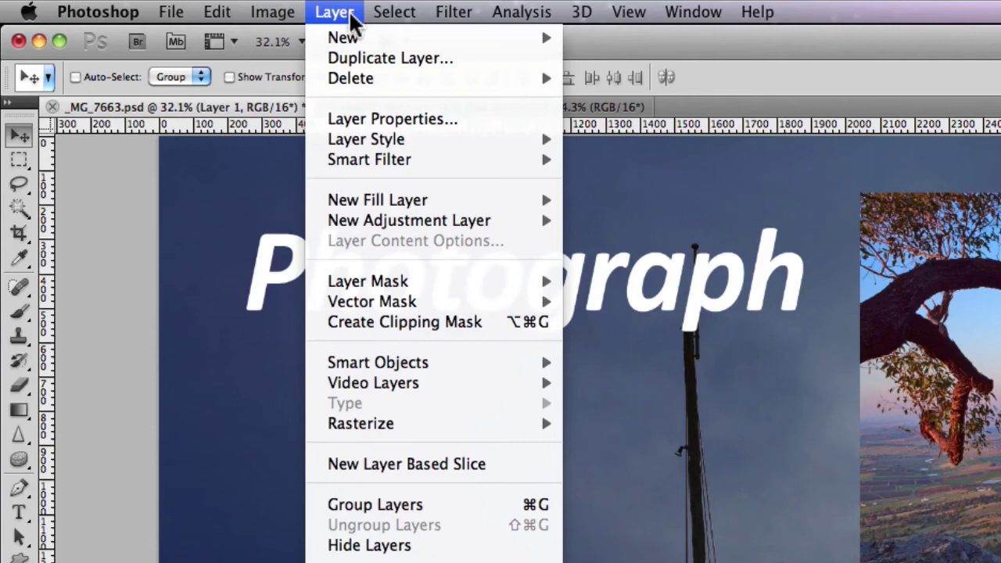
pyautogui.moveTo(461, 393)
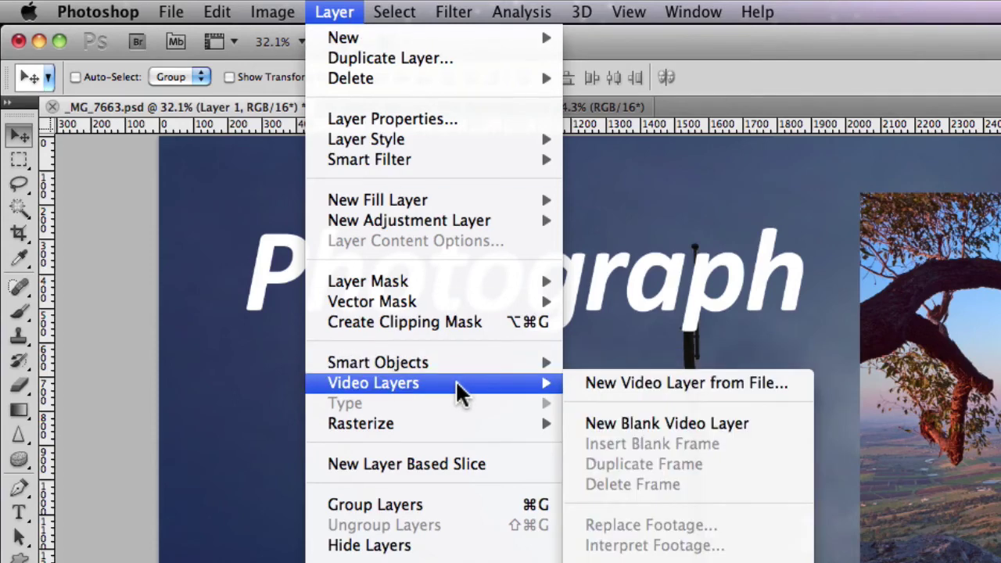